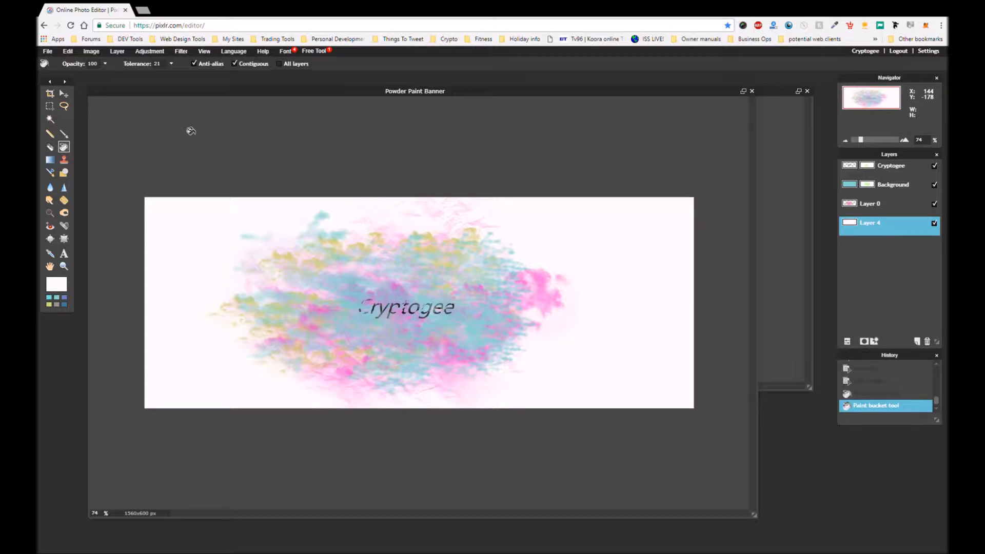
scroll(191, 131, "up", 12)
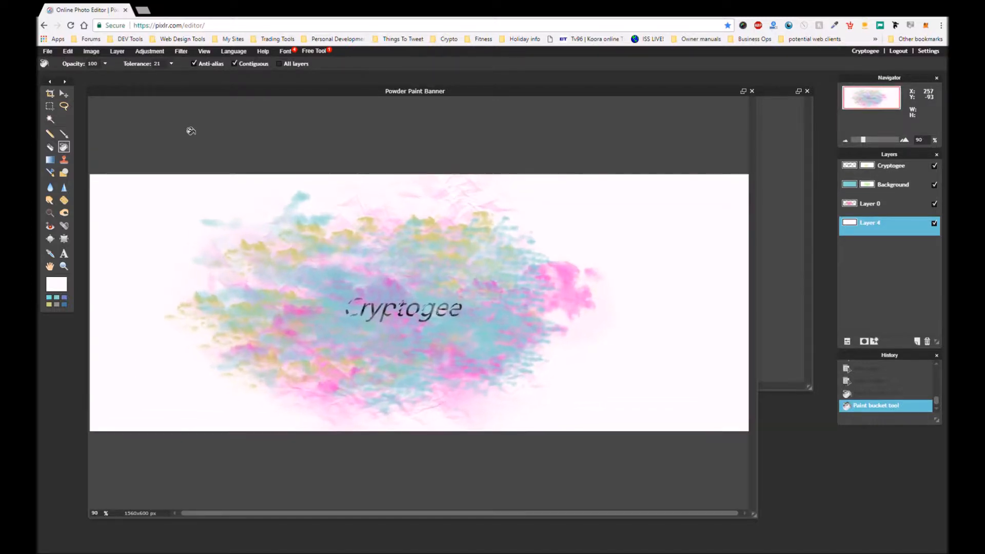
scroll(191, 131, "down", 10)
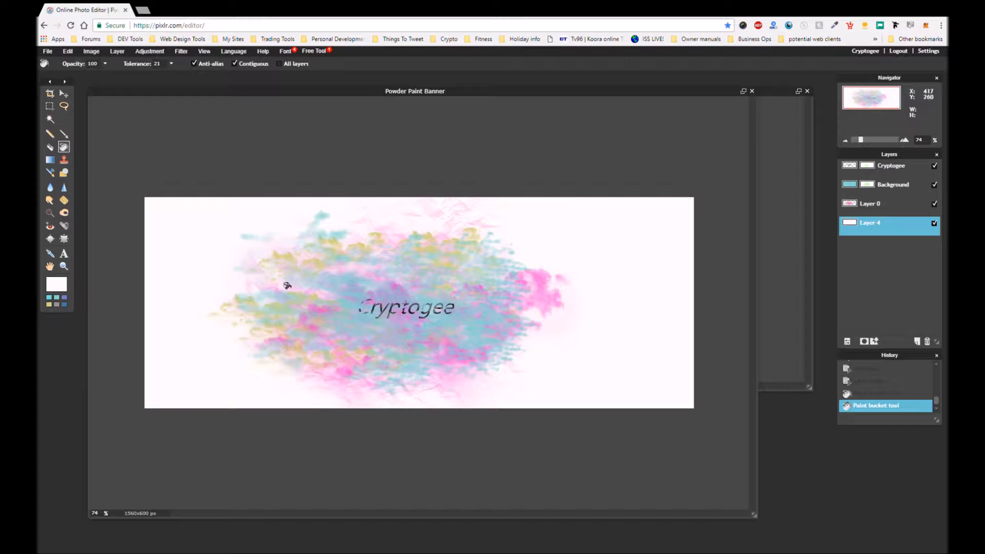
scroll(286, 262, "down", 1)
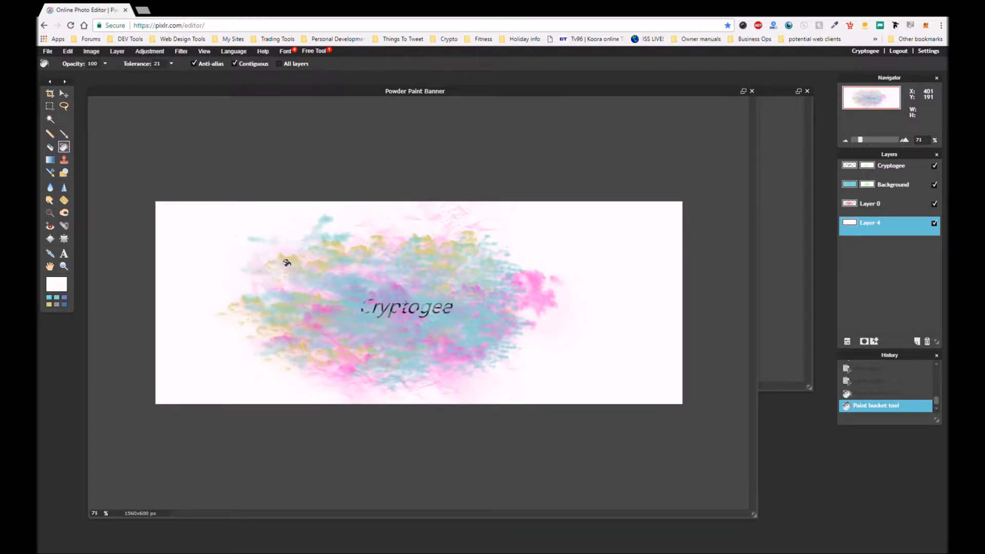
Apply the Bloat tool to the middle of the "Cryptogee" text, on Layer 4 and on the Cryptogee layer
left_click(48, 241)
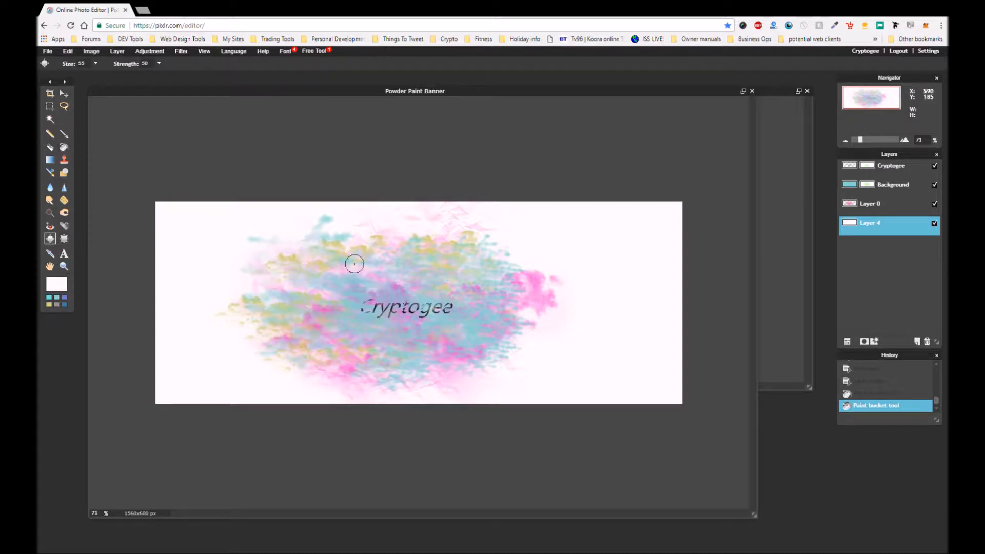
scroll(485, 328, "down", 1)
scroll(485, 330, "up", 2)
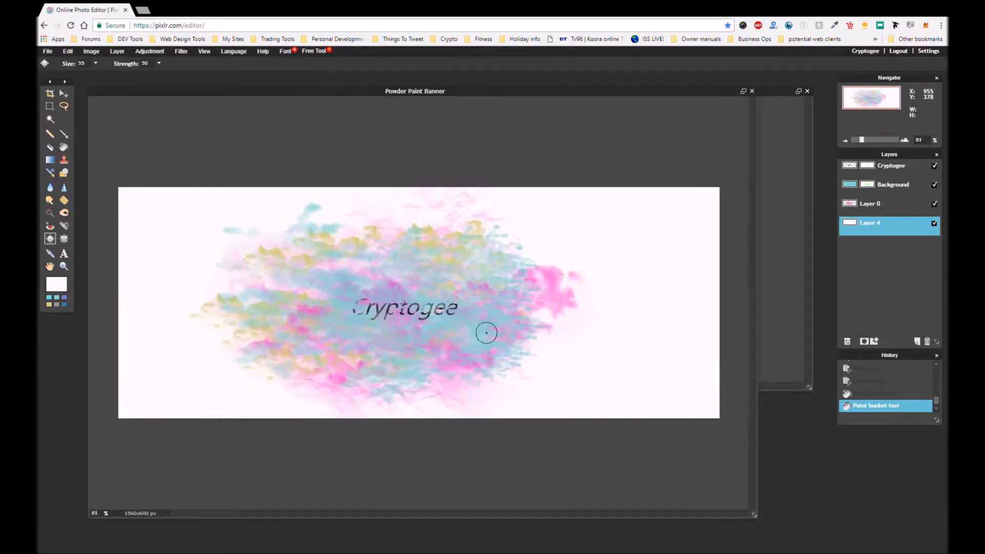
scroll(486, 332, "up", 3)
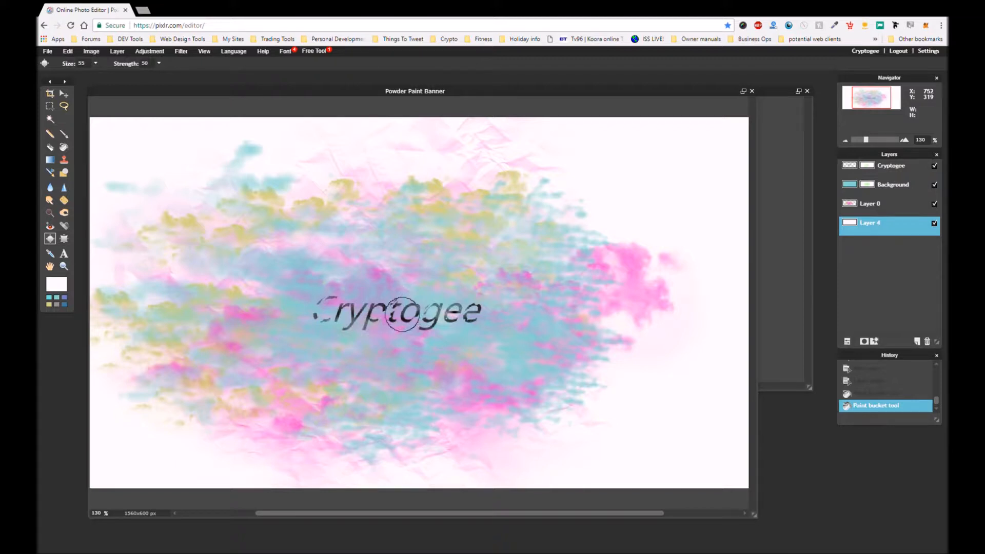
left_click(397, 315)
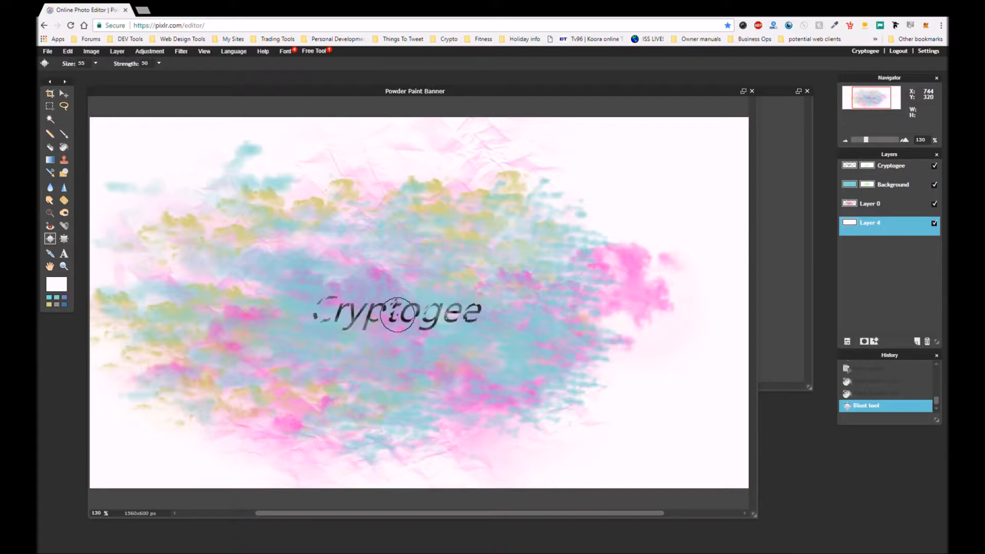
left_click(397, 314)
left_click(880, 176)
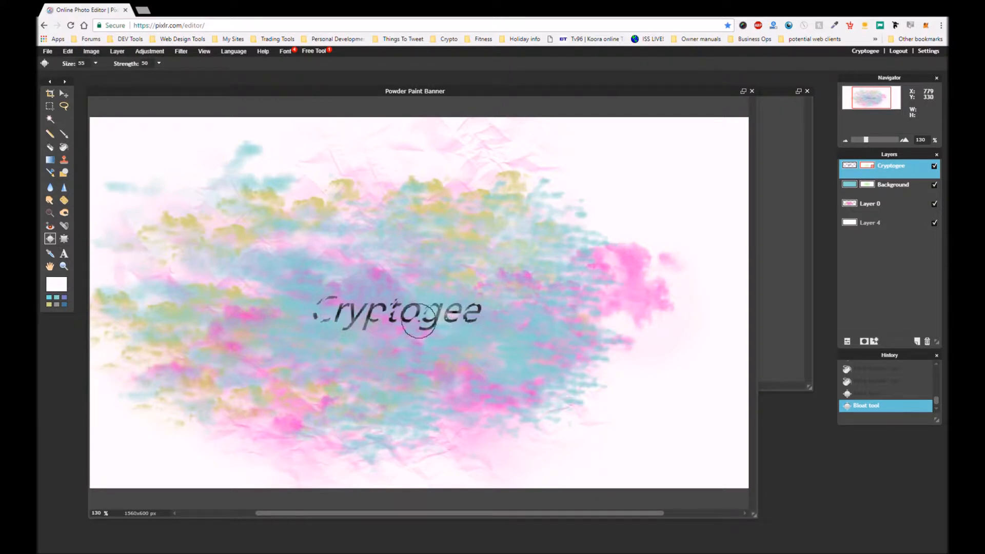
left_click(401, 315)
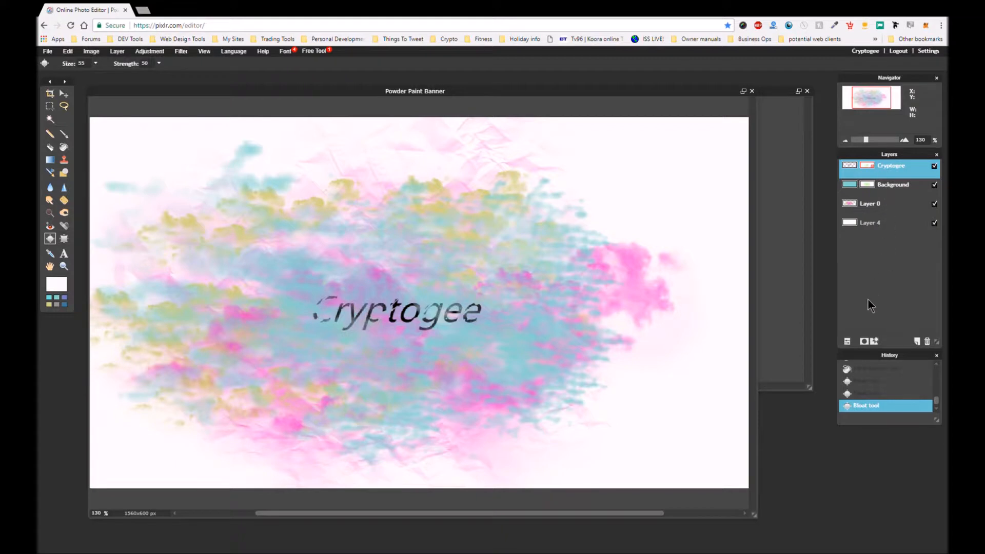
Apply the layer masks of the Cryptogee layer and the Background layer
left_click(864, 340)
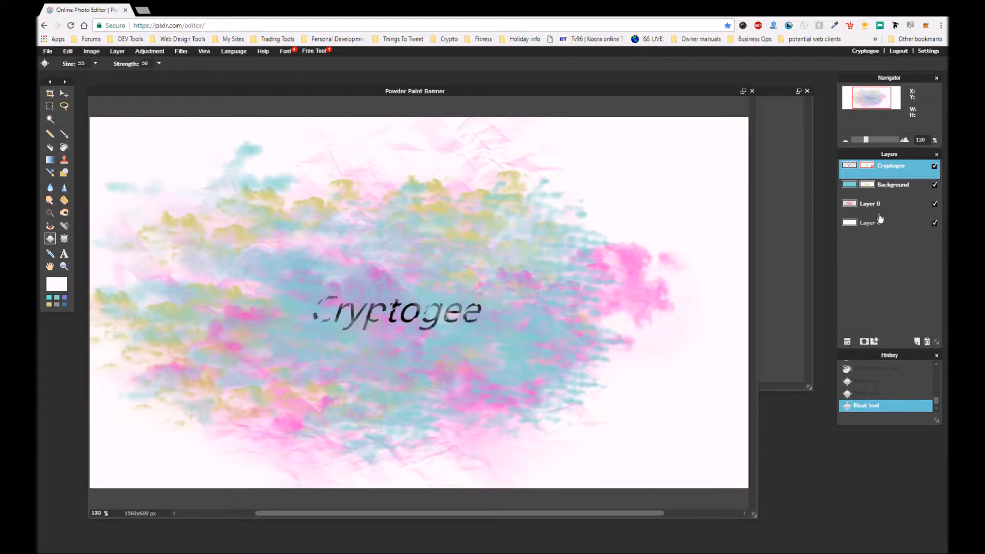
left_click(890, 184)
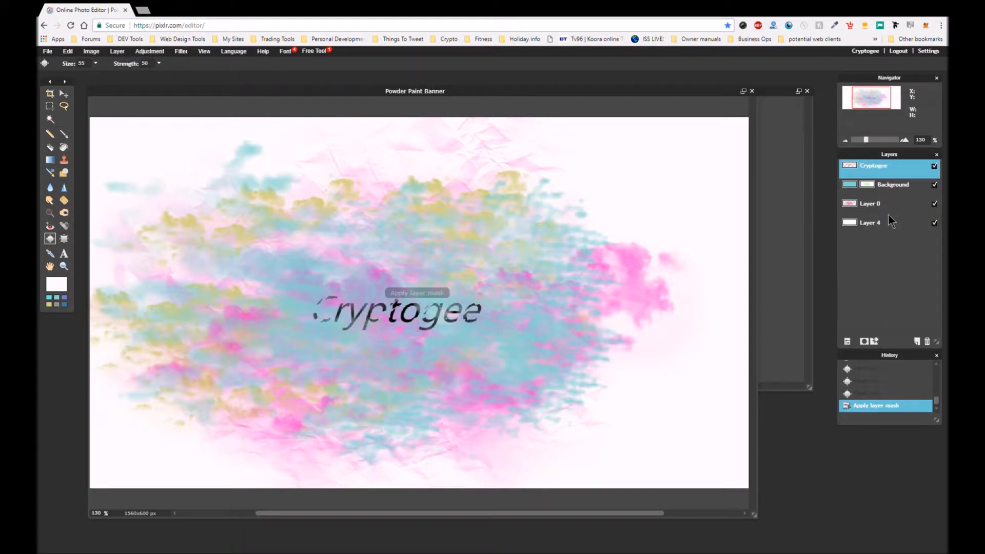
left_click(865, 347)
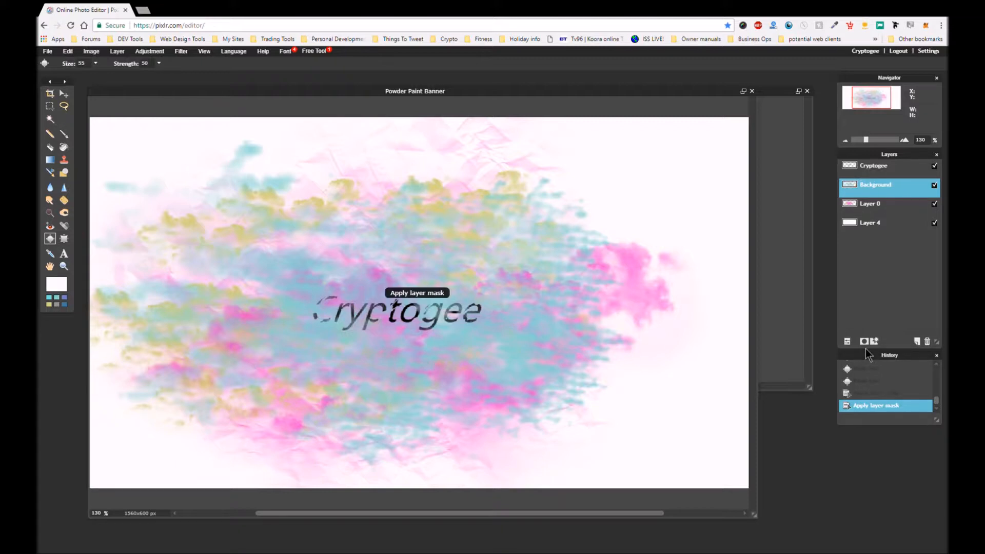
Distort several letters across the word on the Cryptogee layer with the Bloat tool at size 55 and strength 50
left_click(887, 171)
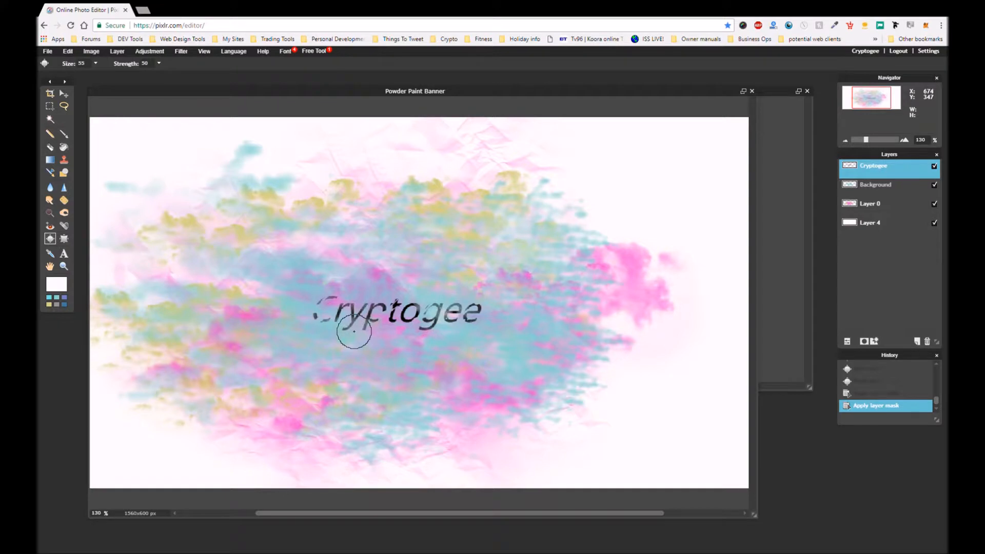
left_click(395, 313)
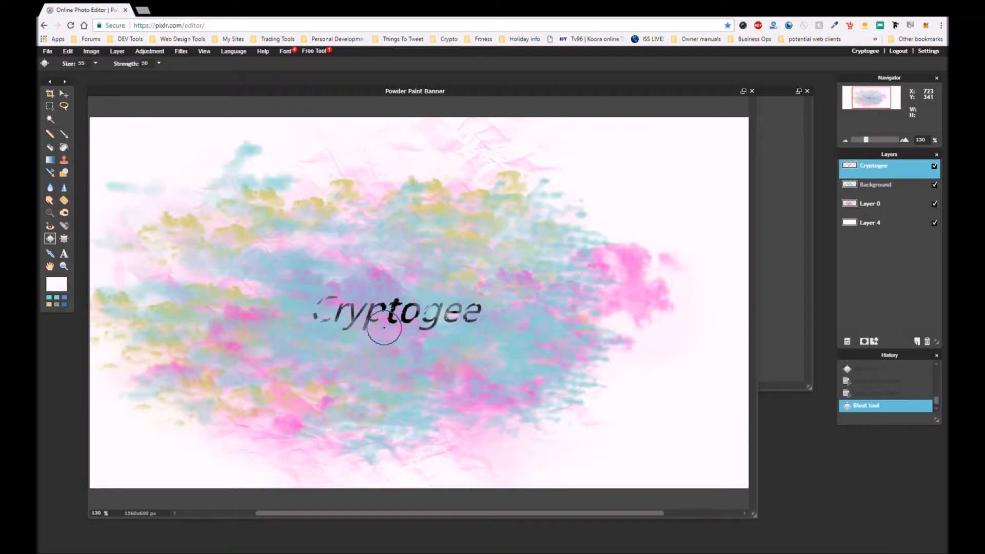
left_click(378, 323)
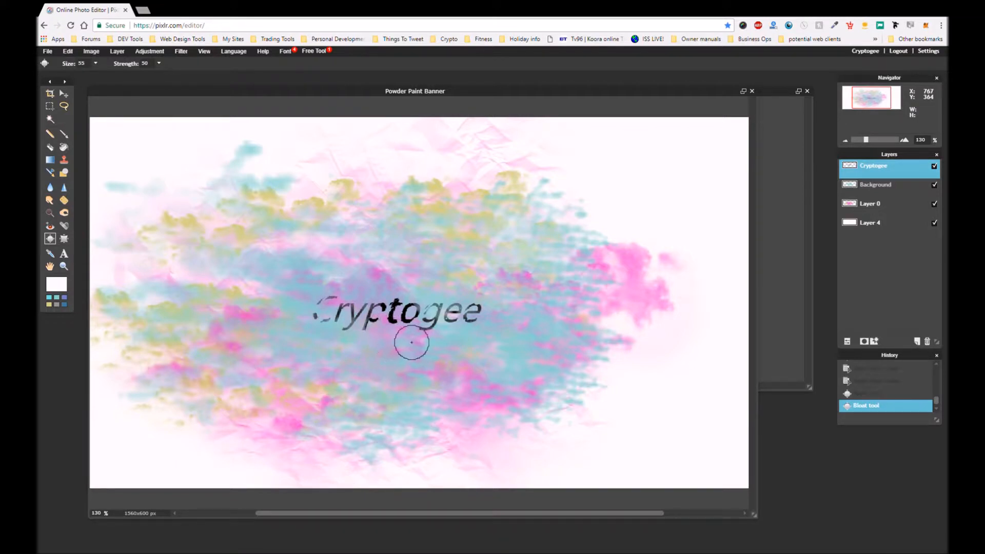
left_click(430, 295)
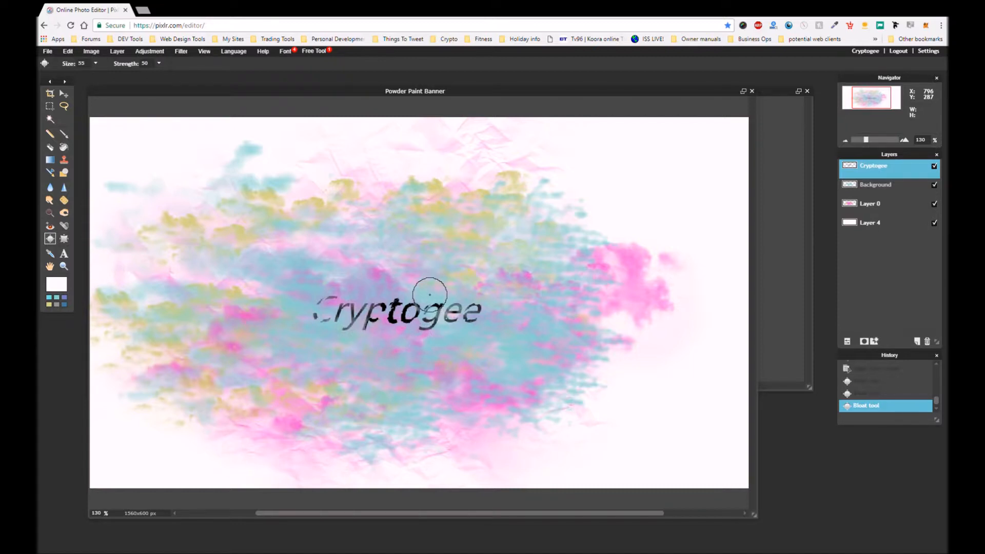
left_click(484, 291)
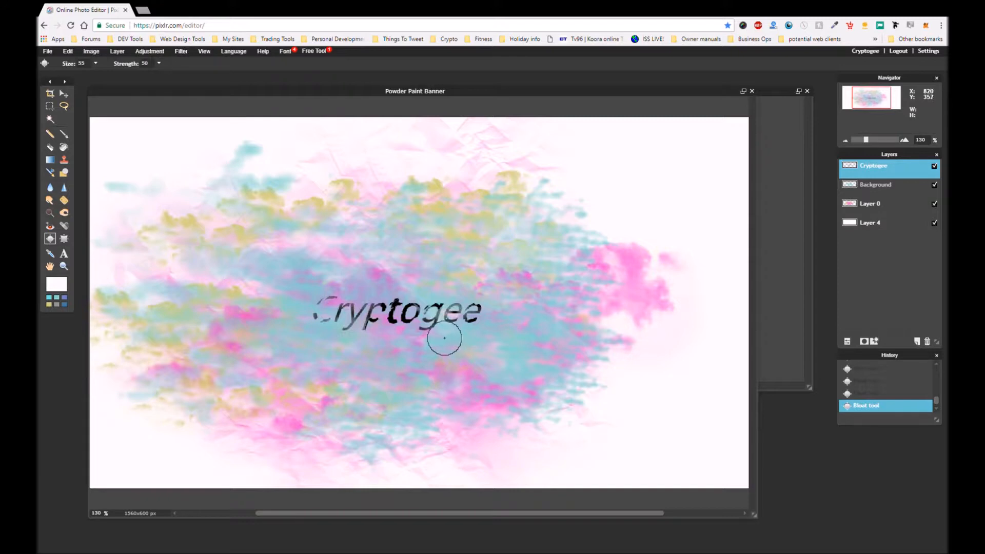
mouse_move(336, 343)
left_mouse_down()
mouse_move(323, 294)
mouse_move(297, 329)
mouse_move(308, 324)
mouse_move(305, 353)
mouse_move(333, 363)
mouse_move(300, 346)
mouse_move(308, 309)
mouse_move(345, 310)
left_mouse_up()
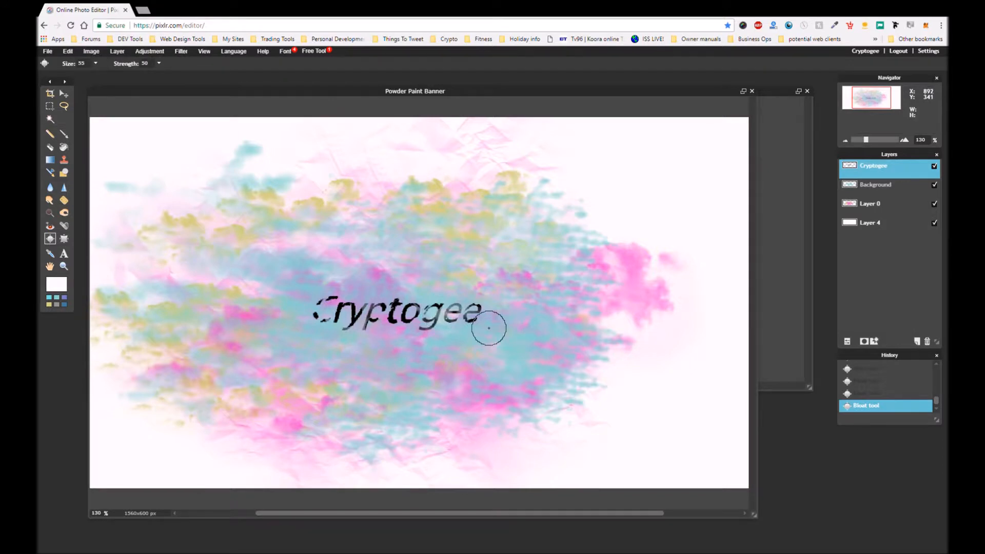
Try more Bloat strokes on the letters "p", "t" and "o", and revert to an earlier Bloat state in the history
left_click(409, 314)
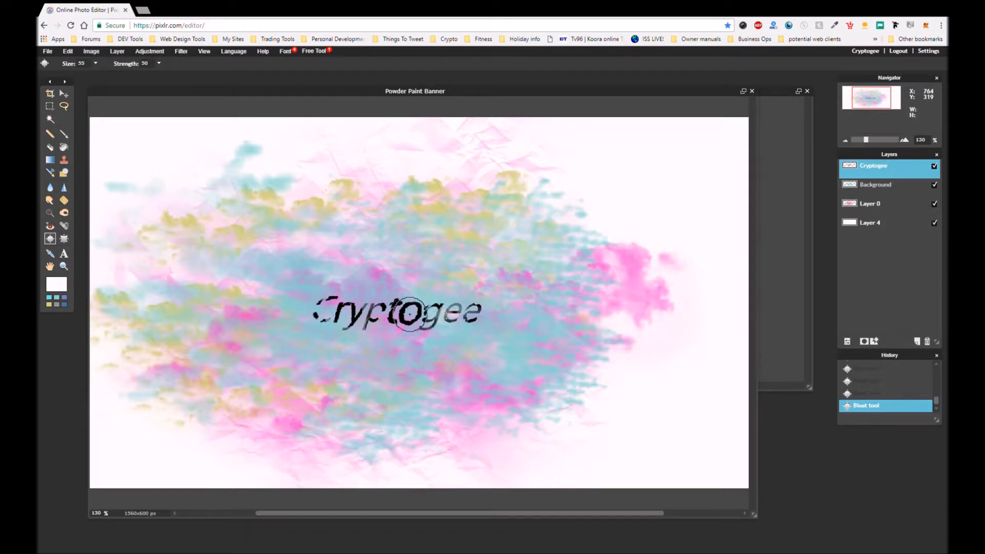
left_click(381, 330)
left_click(381, 327)
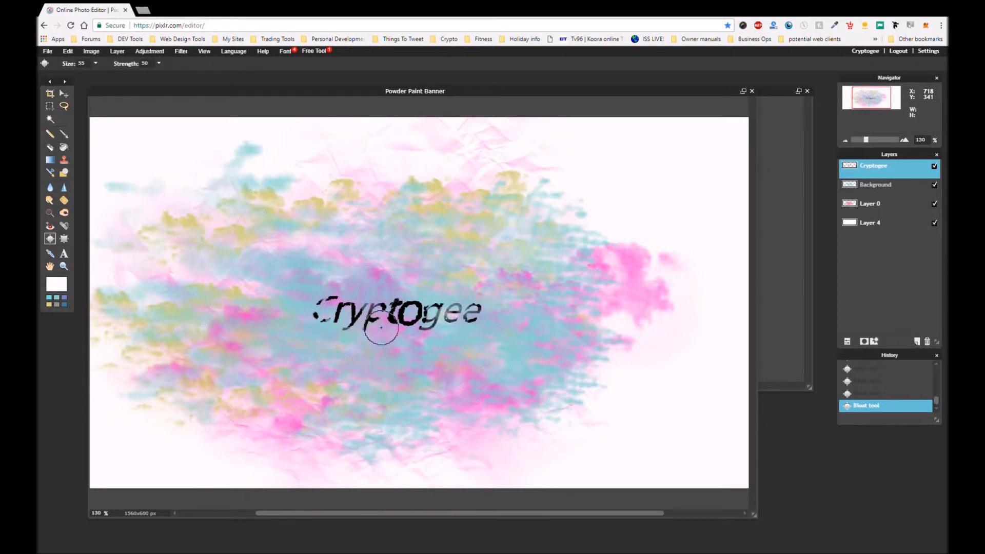
left_click(381, 327)
left_click(377, 302)
left_click(377, 302)
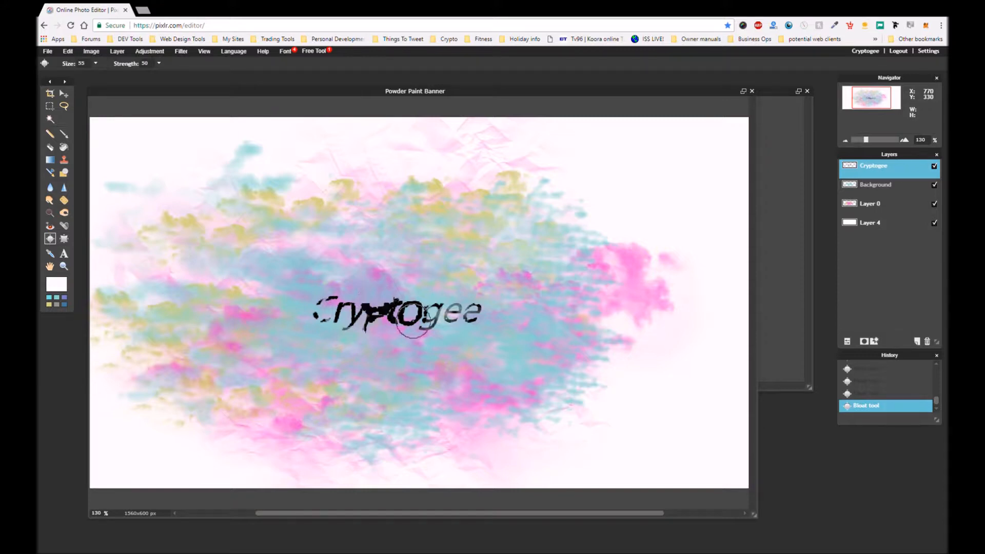
left_click(412, 328)
scroll(875, 379, "up", 5)
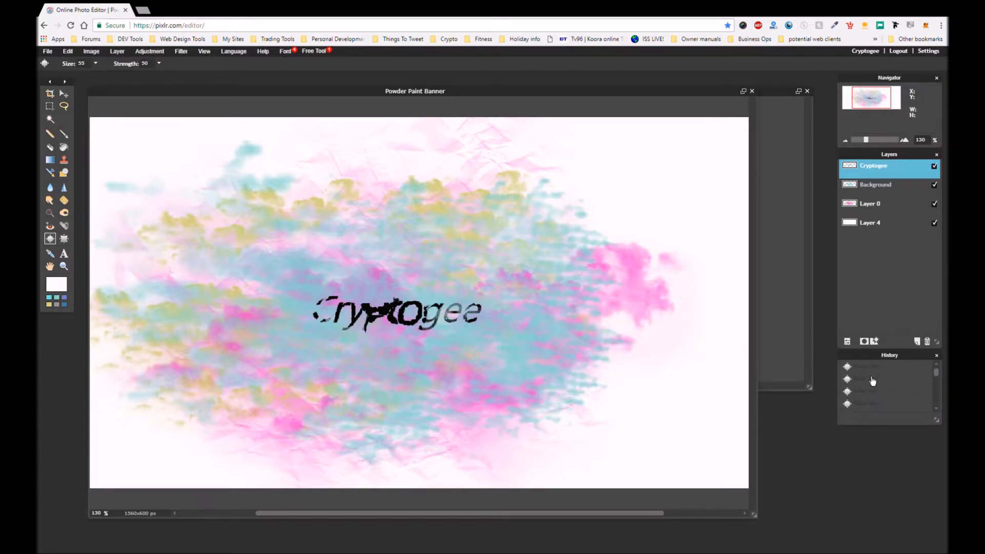
left_click(867, 367)
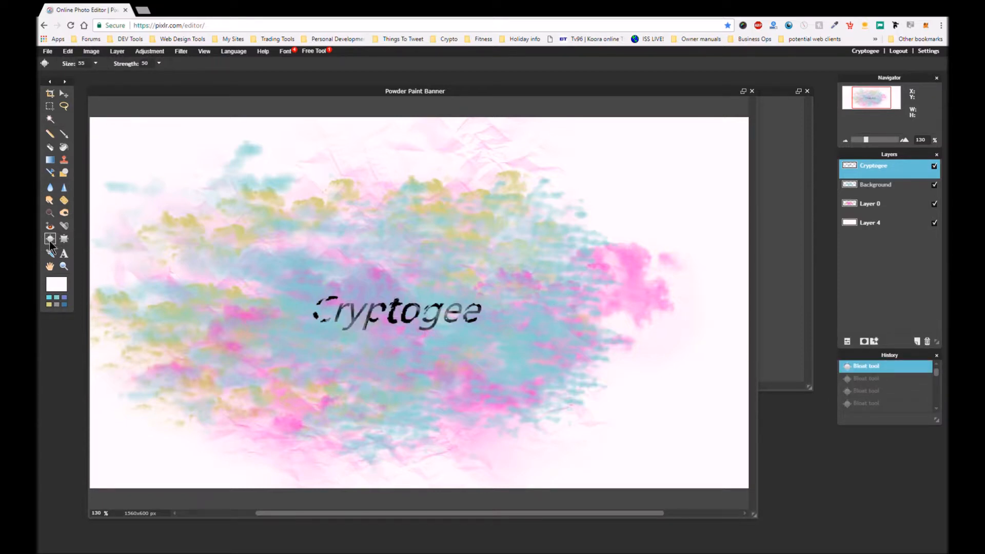
Pinch the letters "to" on the Cryptogee layer with the Pinch tool, and reduce the tool's size to 48
left_click(61, 246)
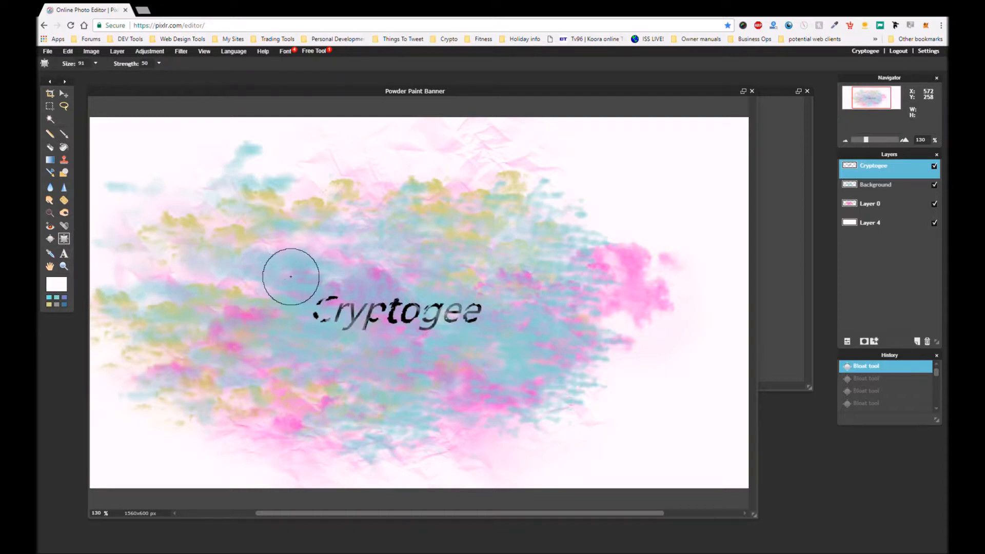
left_click(397, 313)
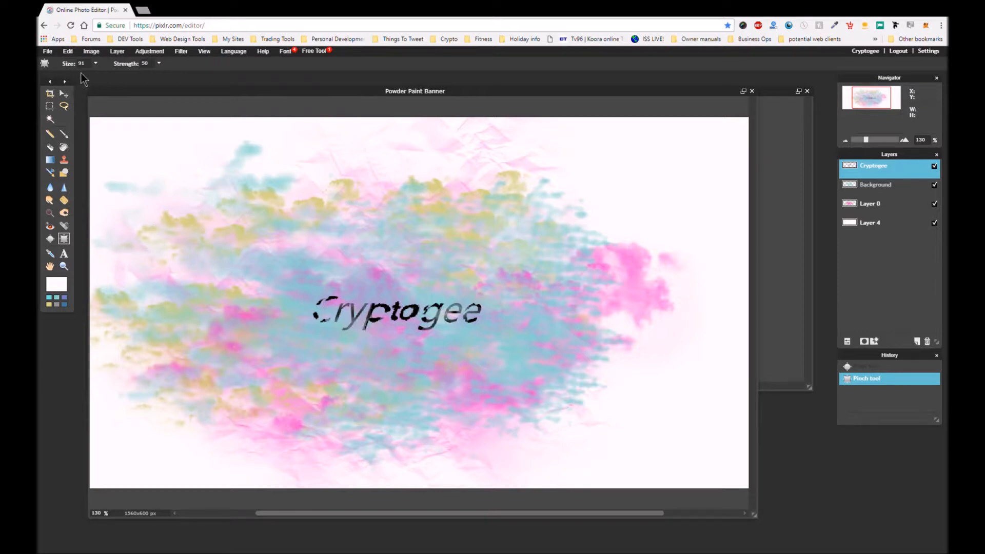
left_click(96, 64)
left_click_drag(58, 75, 49, 147)
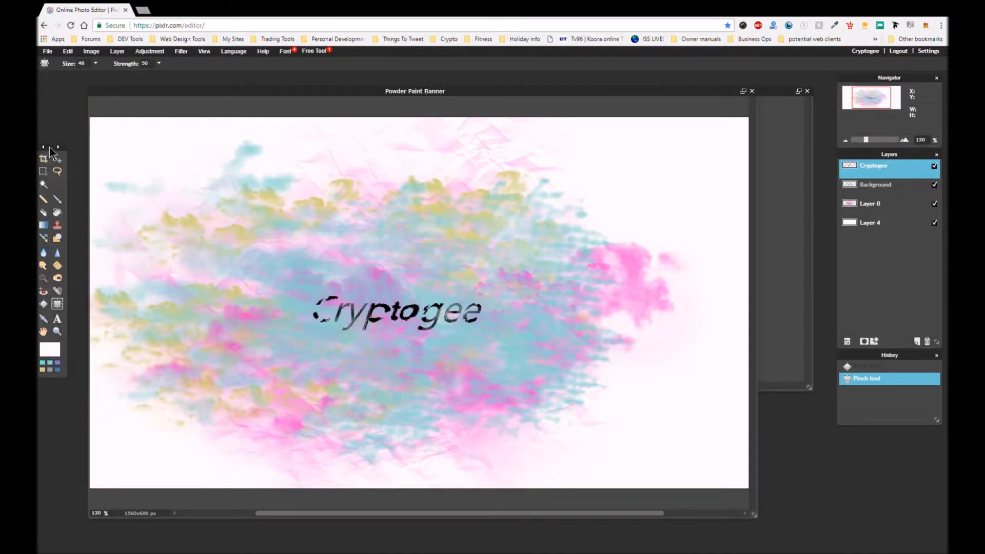
left_click(95, 64)
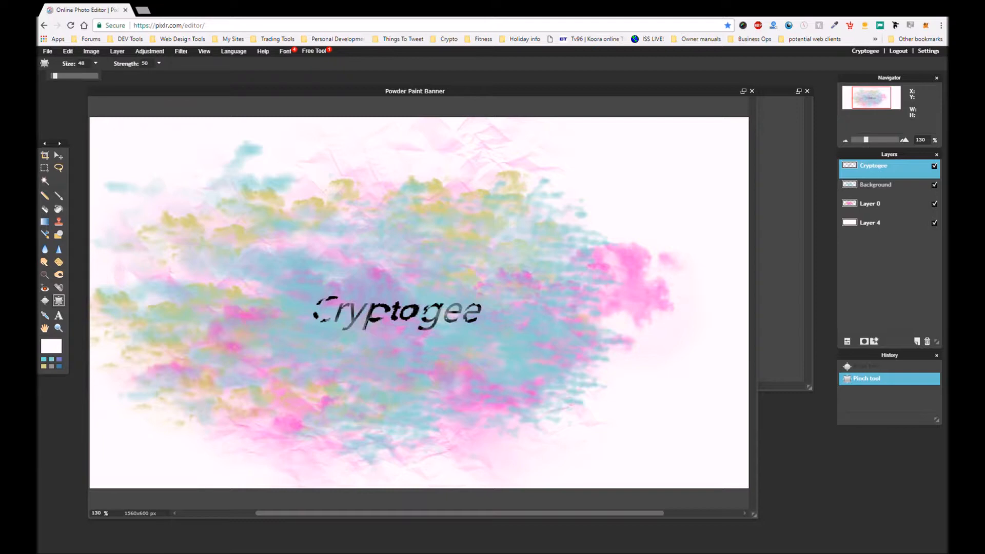
Distort the first six letters of the word, from "C" to "o", using repeated Pinch strokes at size 48
left_click(358, 305)
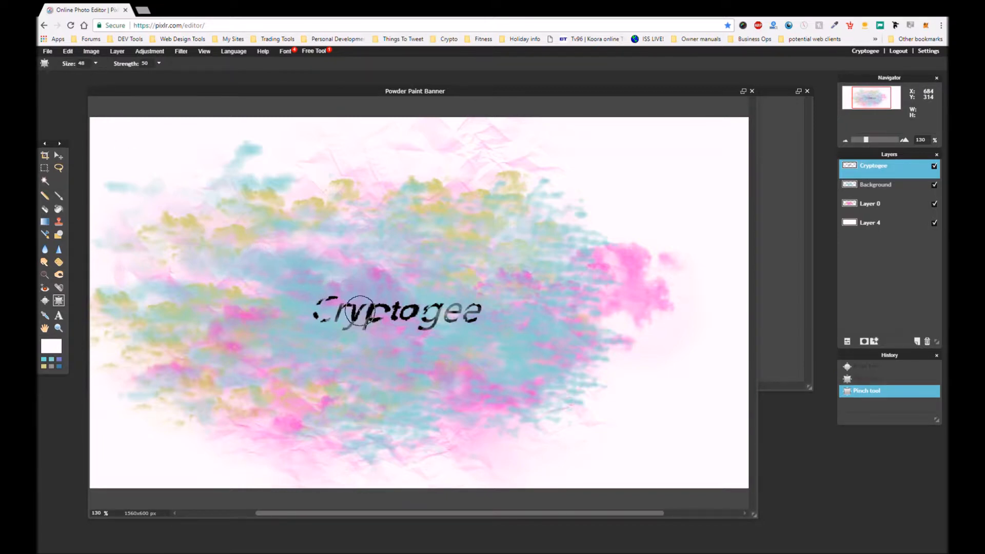
left_click(329, 316)
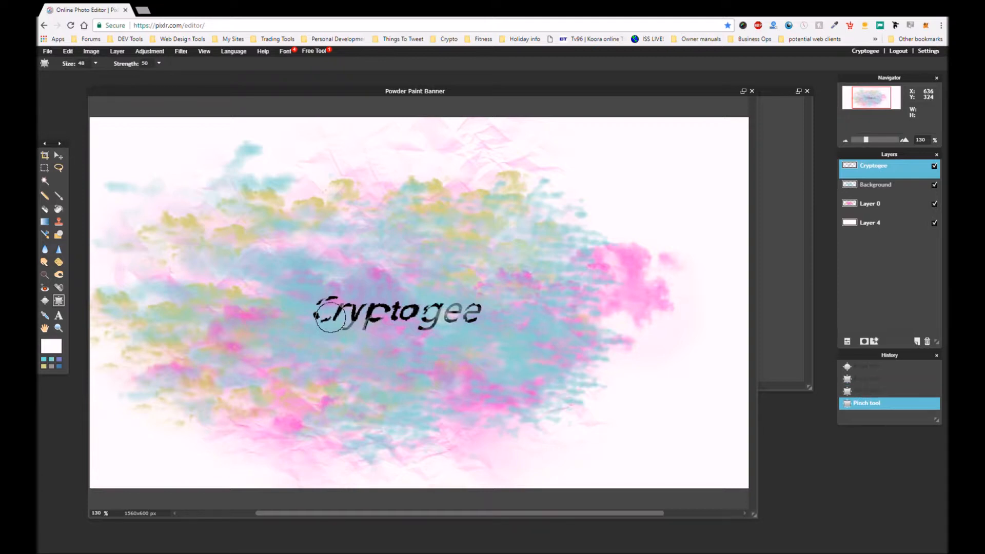
left_click(408, 302)
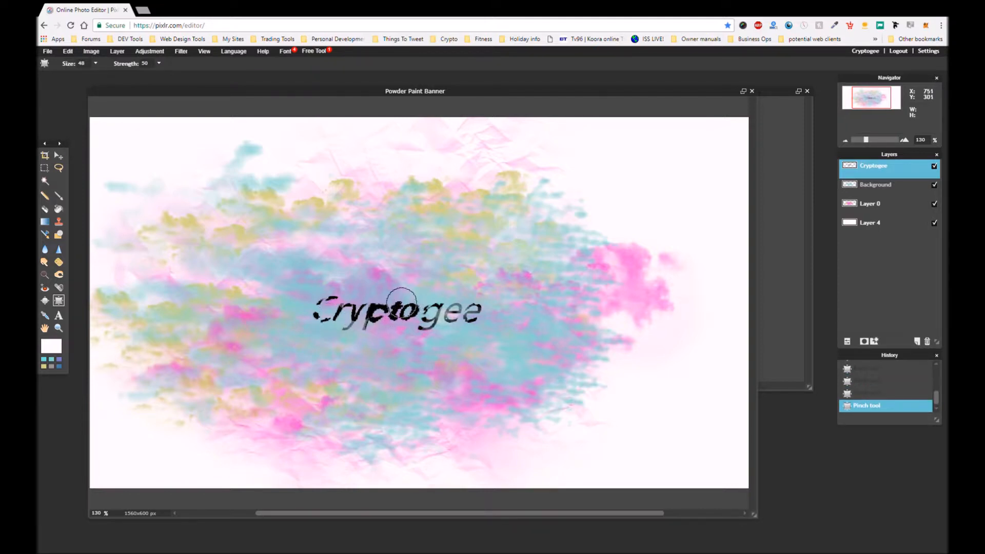
left_click(315, 331)
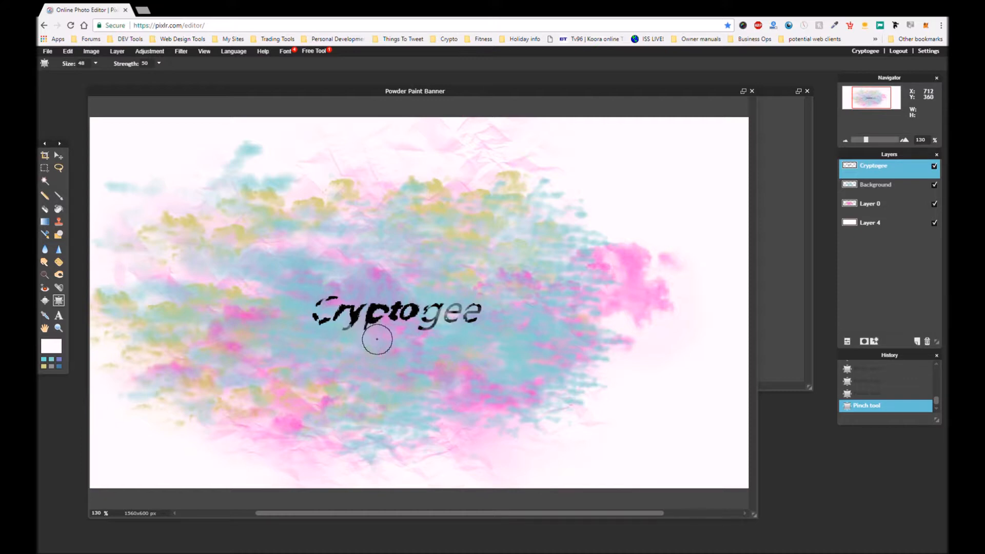
mouse_move(399, 313)
left_mouse_down()
mouse_move(457, 302)
mouse_move(406, 314)
mouse_move(450, 315)
mouse_move(428, 339)
mouse_move(372, 350)
mouse_move(409, 327)
left_mouse_up()
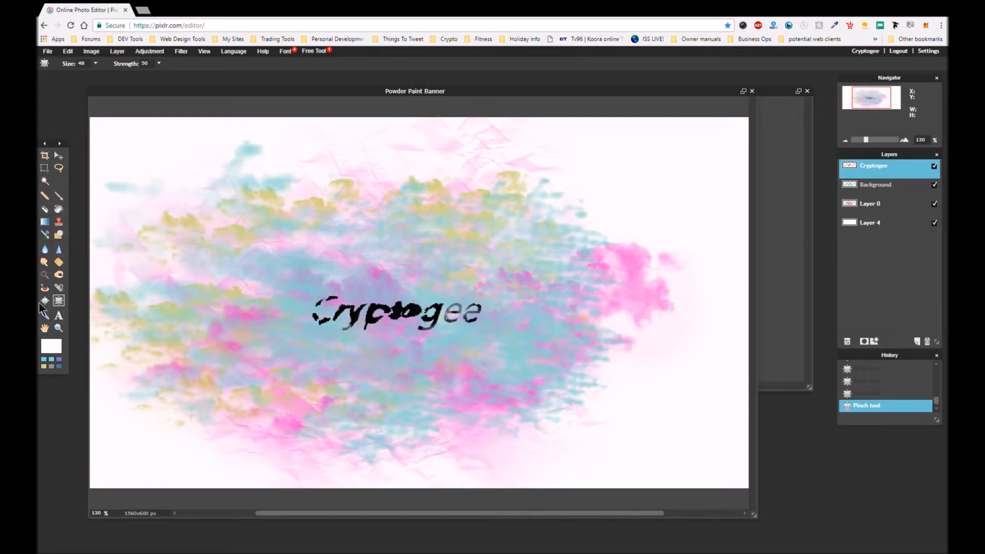
Bloat the final "ee" of the word with the Bloat tool at size 55, and undo the last stroke
left_click(44, 300)
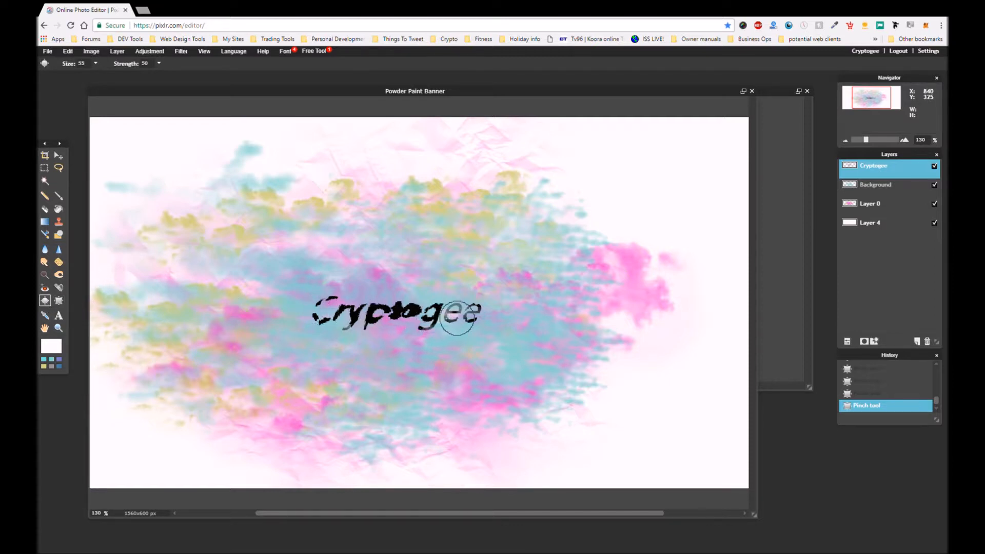
left_click(457, 318)
left_click(457, 318)
left_click(471, 309)
left_click(471, 309)
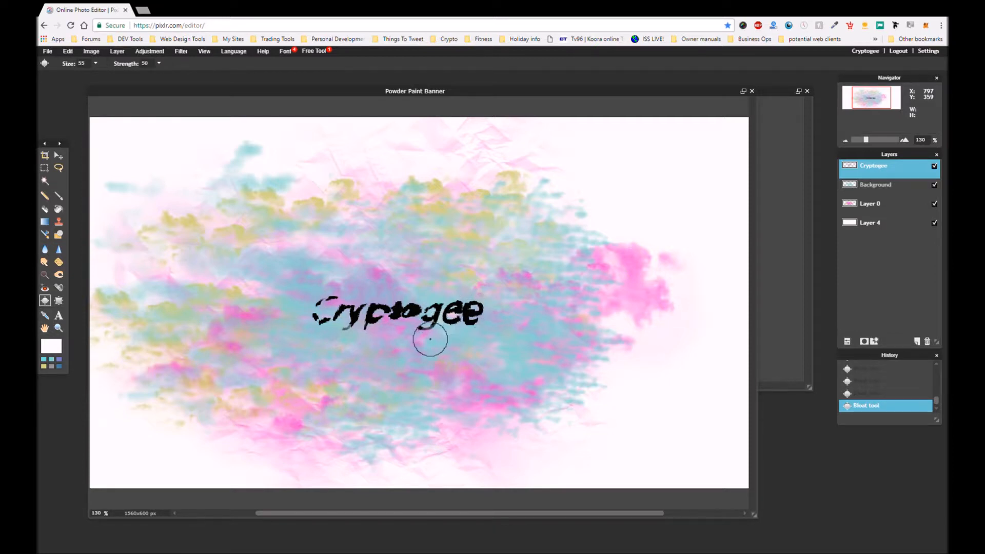
key("ctrl+z")
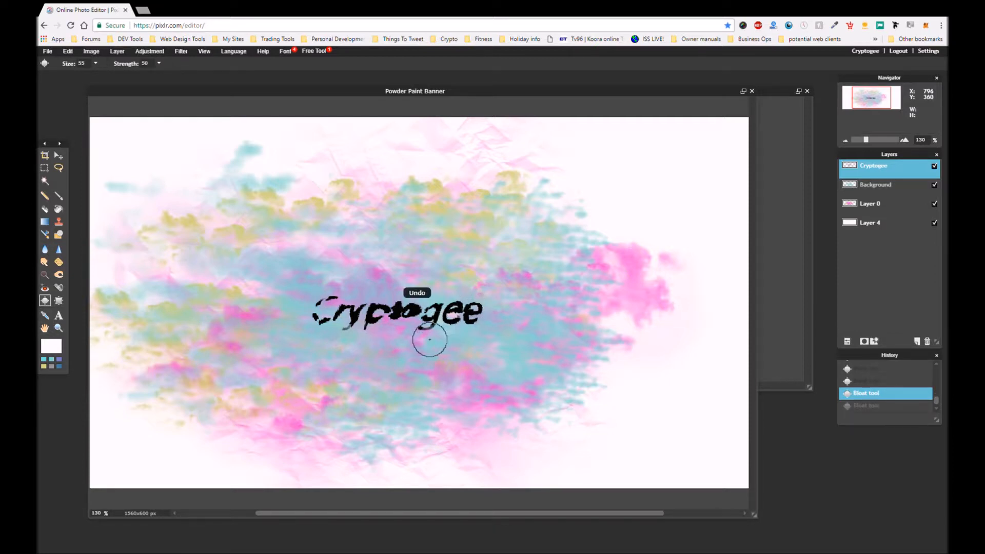
Undo one more Bloat stroke on the final "ee", and bloat the letters "p", "t" and "o" at size 55
key("ctrl+z")
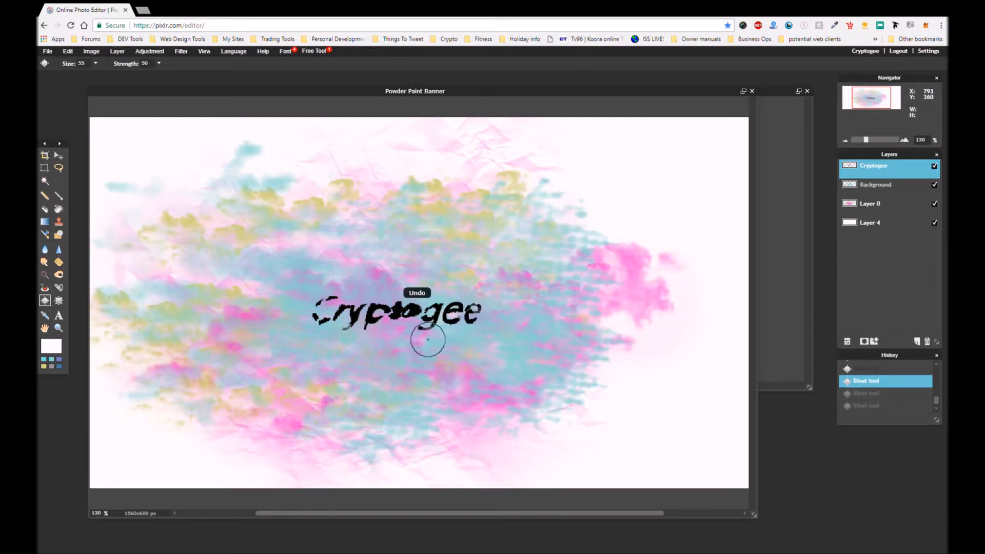
left_click(389, 315)
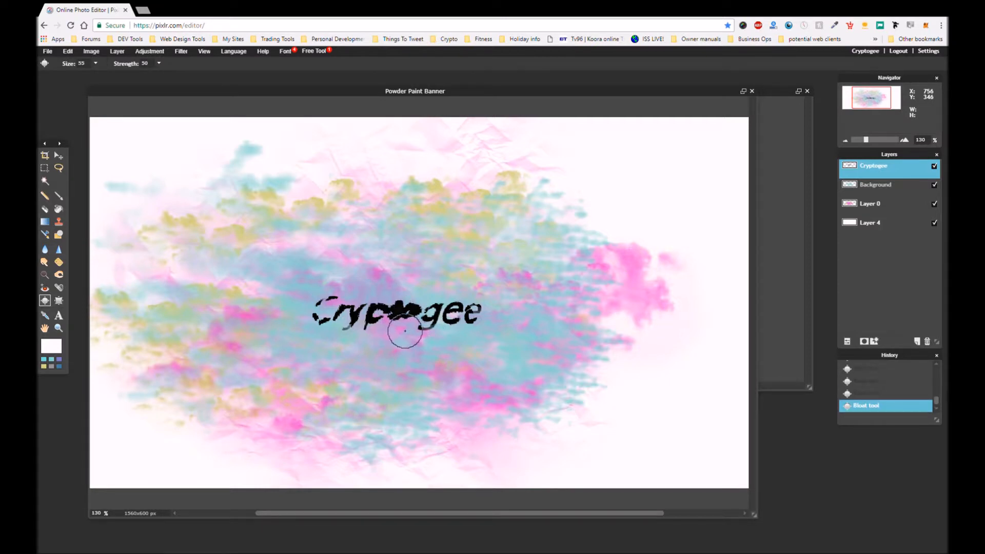
left_click(403, 325)
left_click_drag(368, 320, 368, 320)
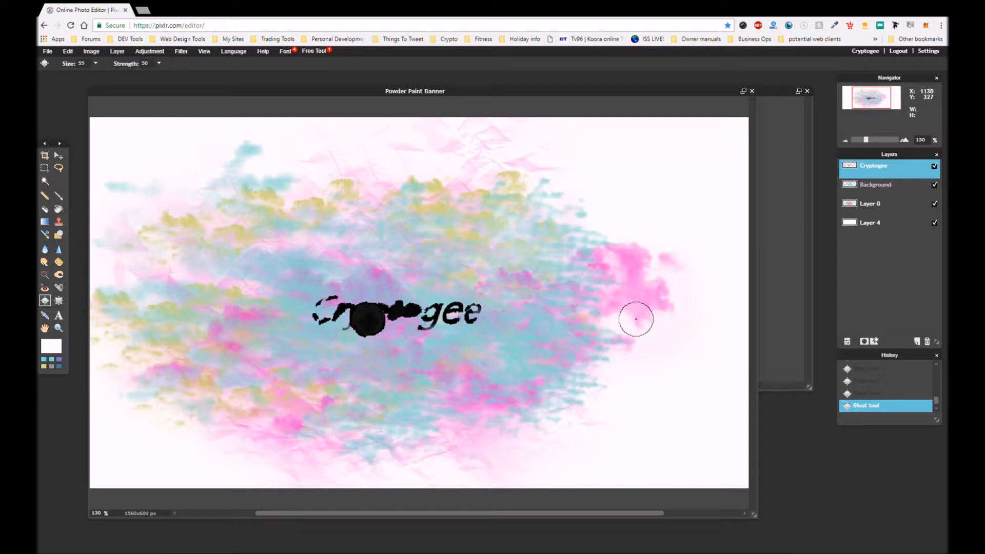
Revert the history to an earlier Bloat state that precedes the large black blob on the letter "p"
left_click(864, 370)
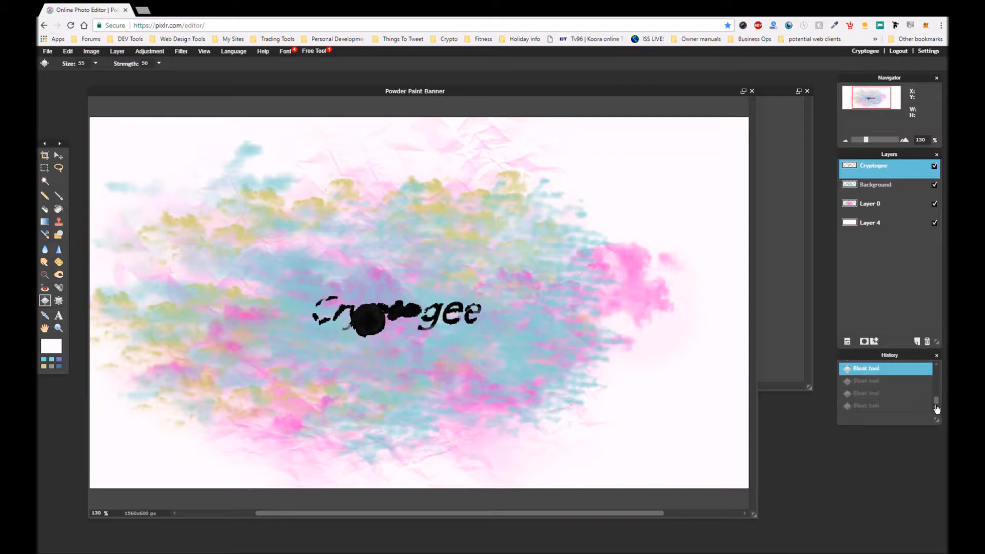
scroll(925, 402, "up", 5)
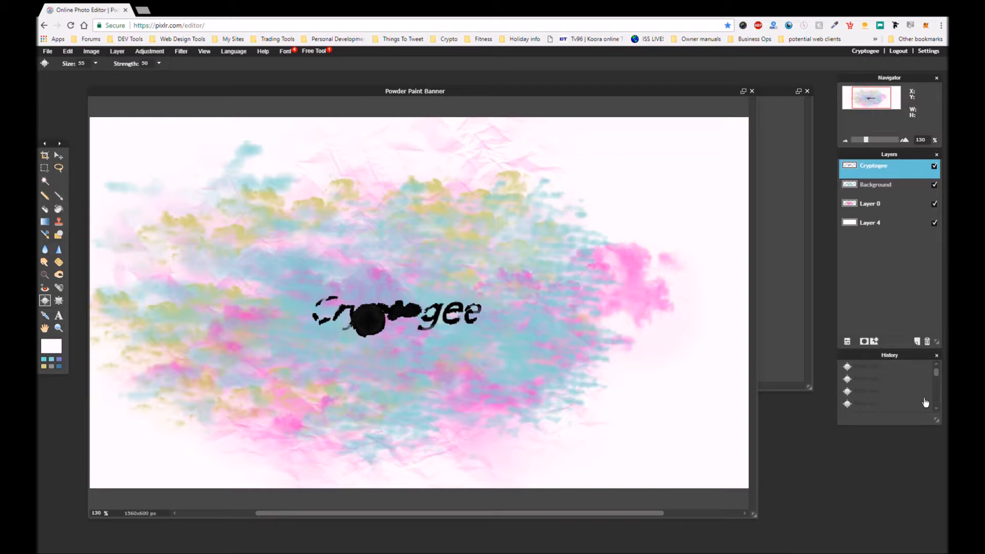
left_click(866, 398)
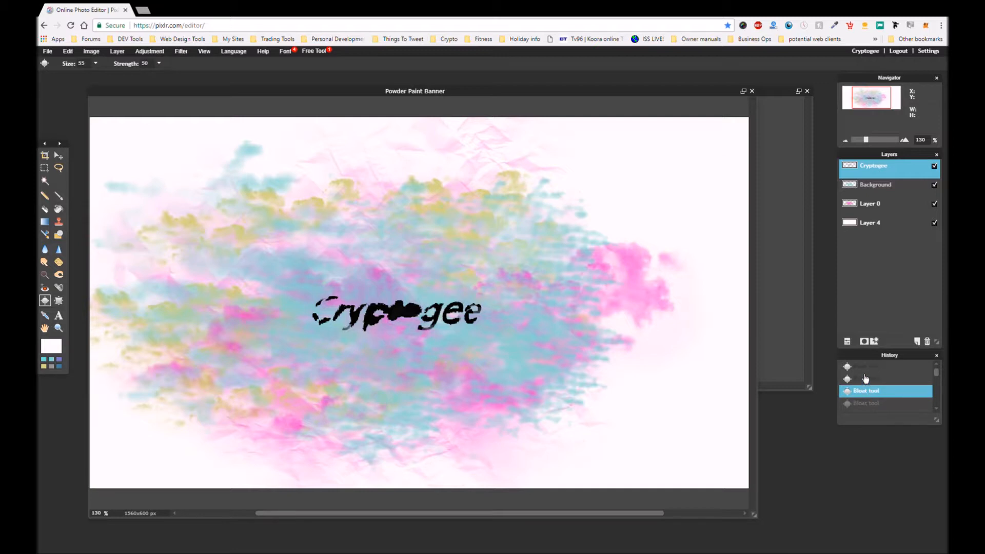
left_click(865, 378)
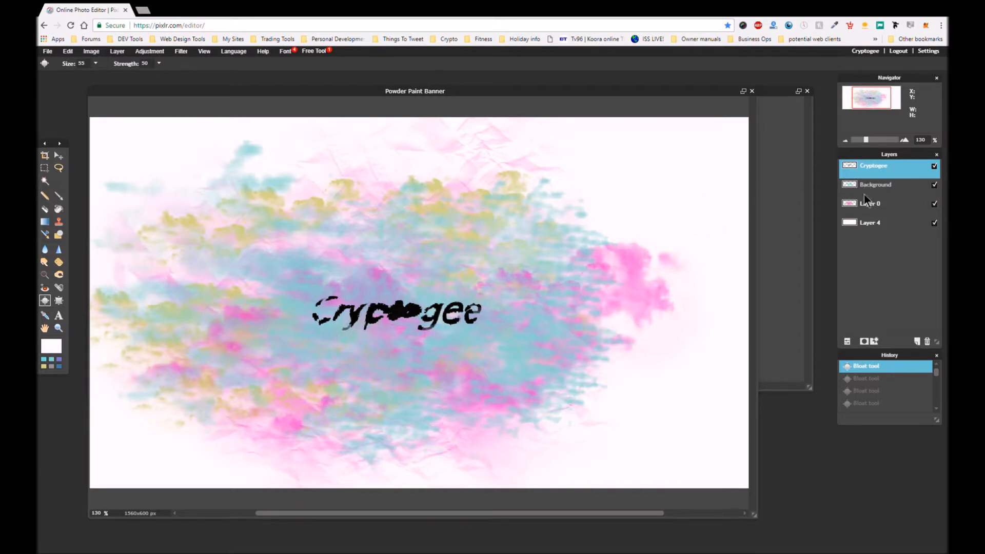
Merge all the layers into one and set the Bloat tool's size to 154
key("ctrl+shift+e")
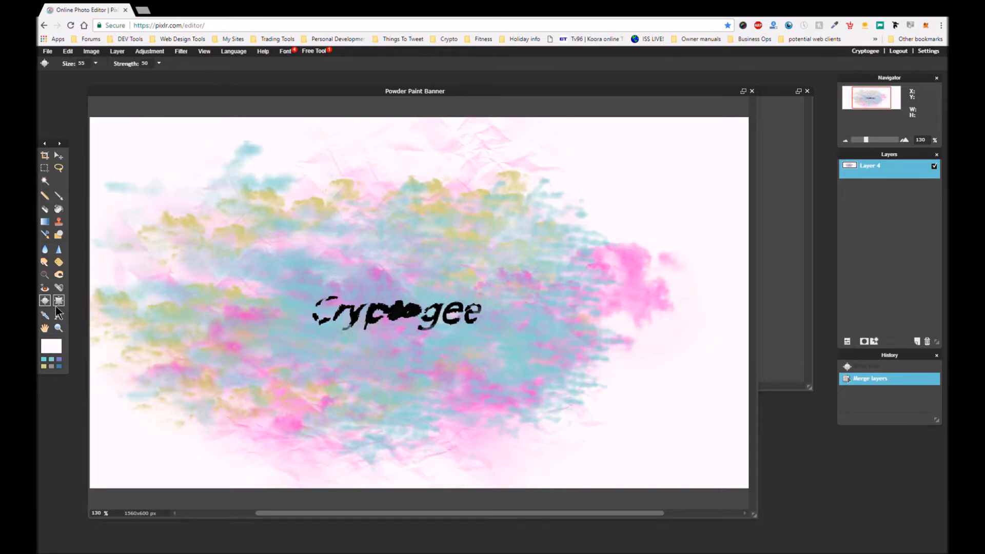
left_click(94, 65)
left_click(286, 179)
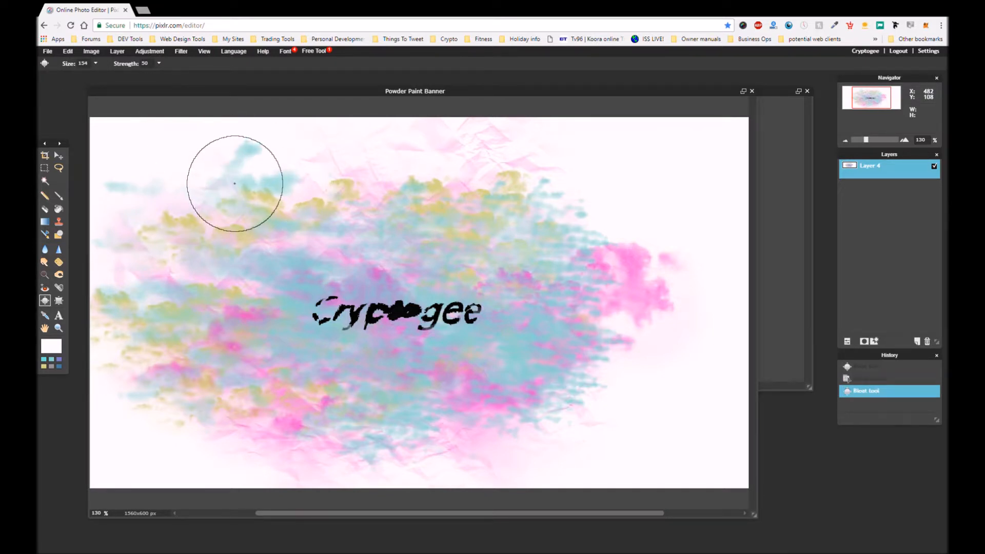
Bloat the paint texture left of the word at size 154, and pinch the paint to the word's right with the Pinch tool at size 48
left_click(159, 243)
left_click(159, 253)
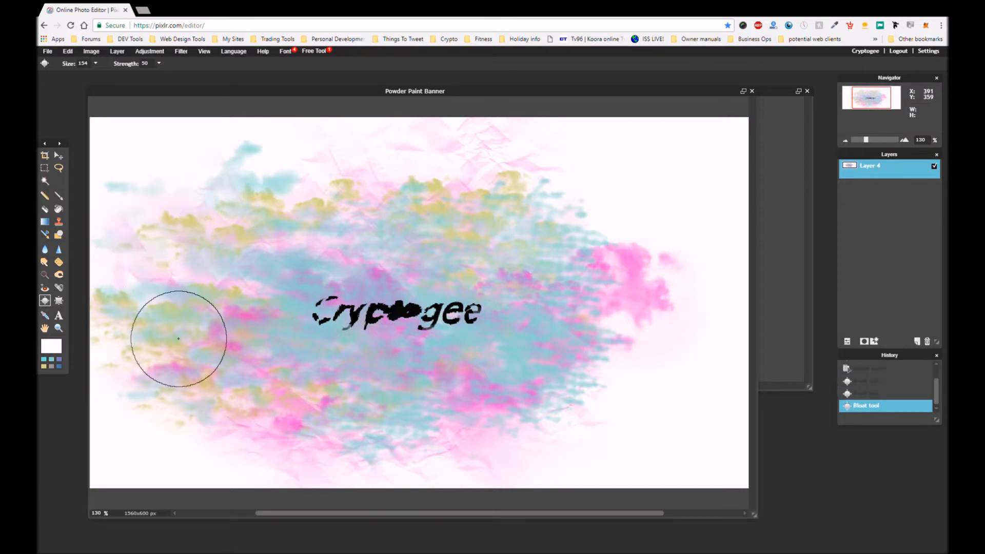
left_click(184, 351)
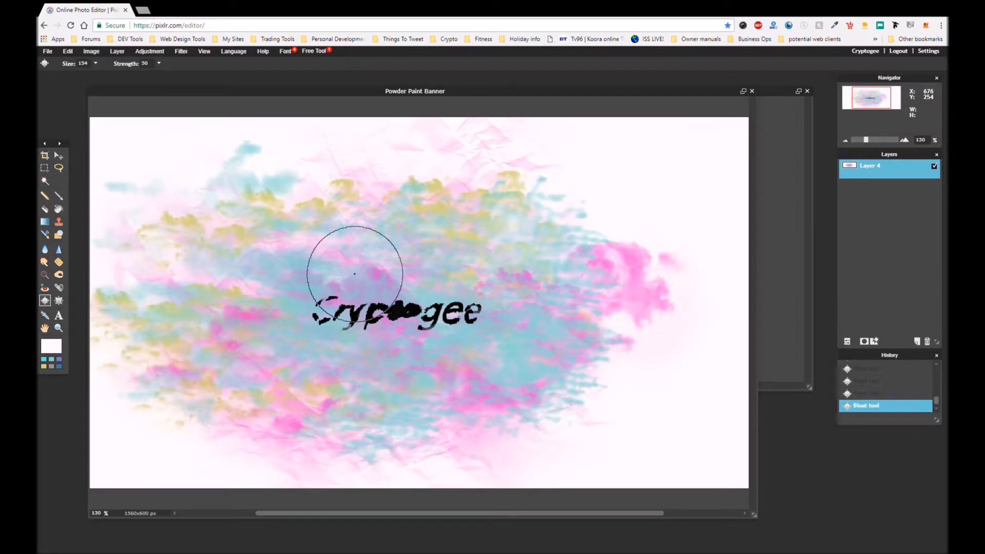
left_click(58, 301)
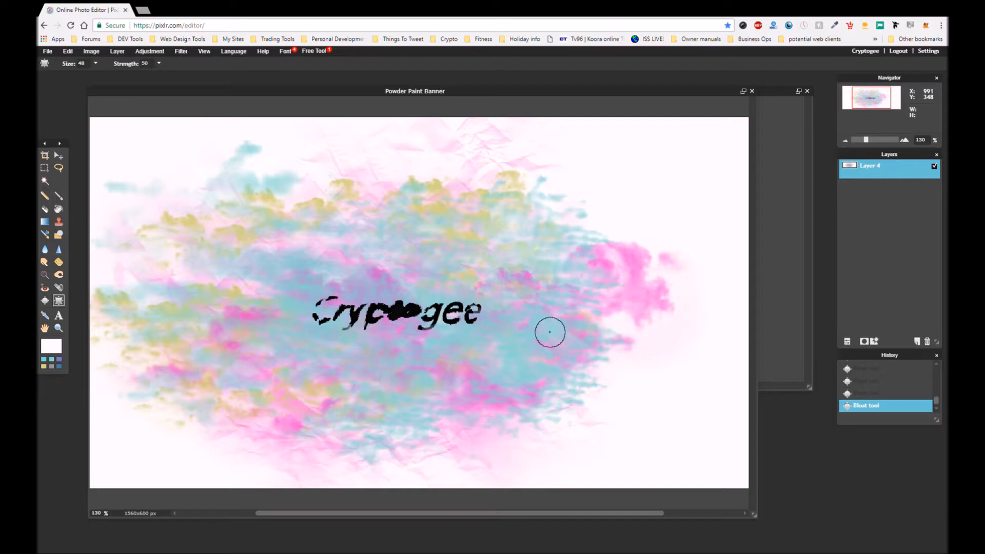
left_click(582, 324)
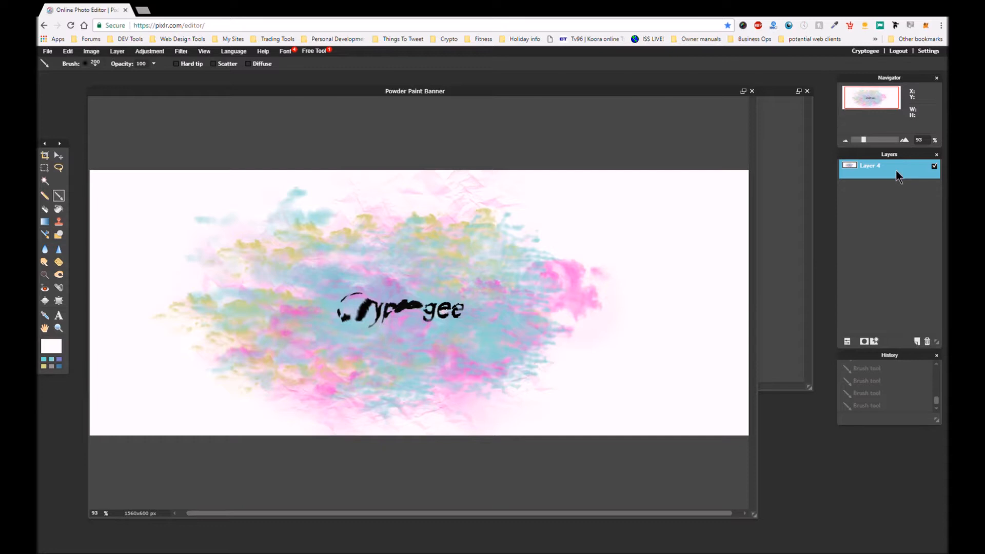
Duplicate Layer 4, hide the copy, and add a layer mask to the original layer
left_click(863, 341)
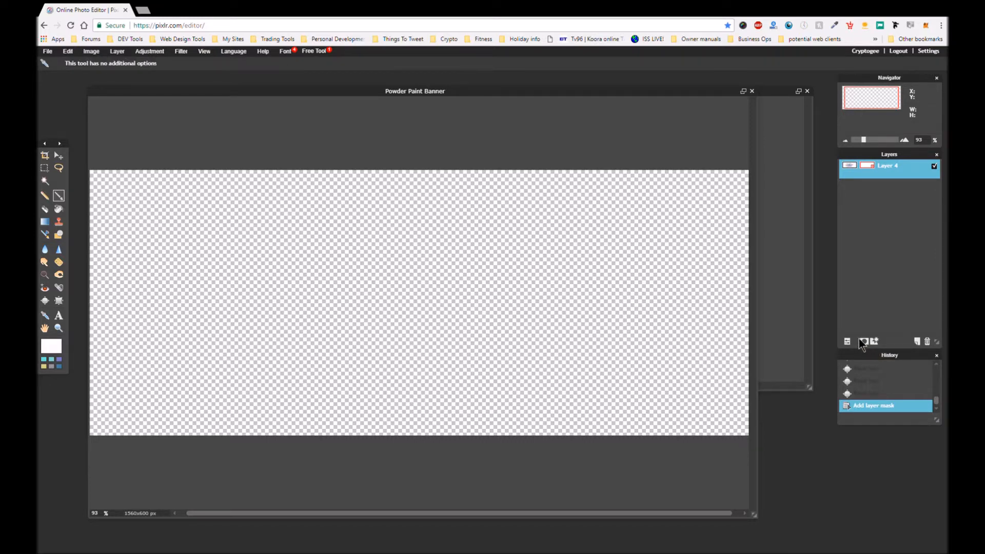
key("ctrl+z")
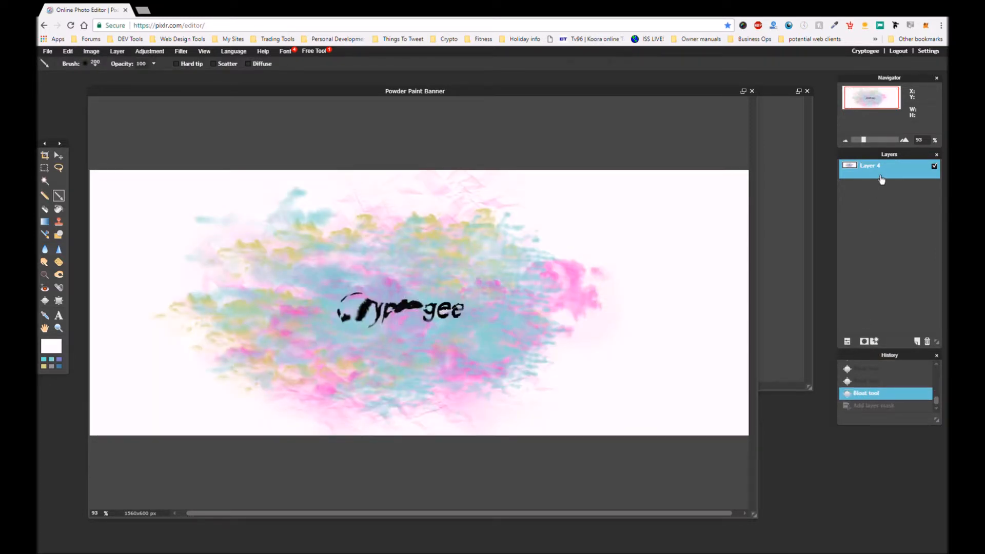
key("ctrl+j")
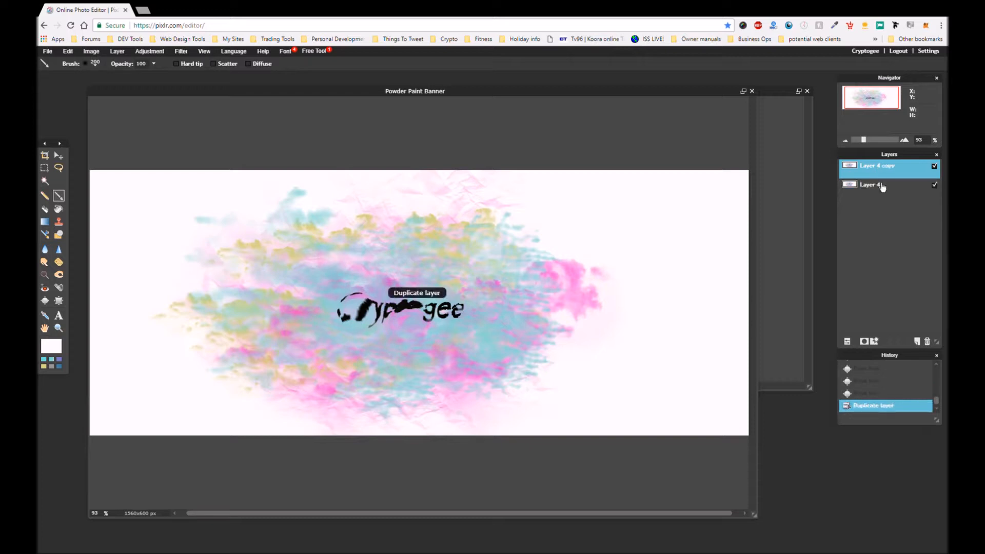
left_click(931, 186)
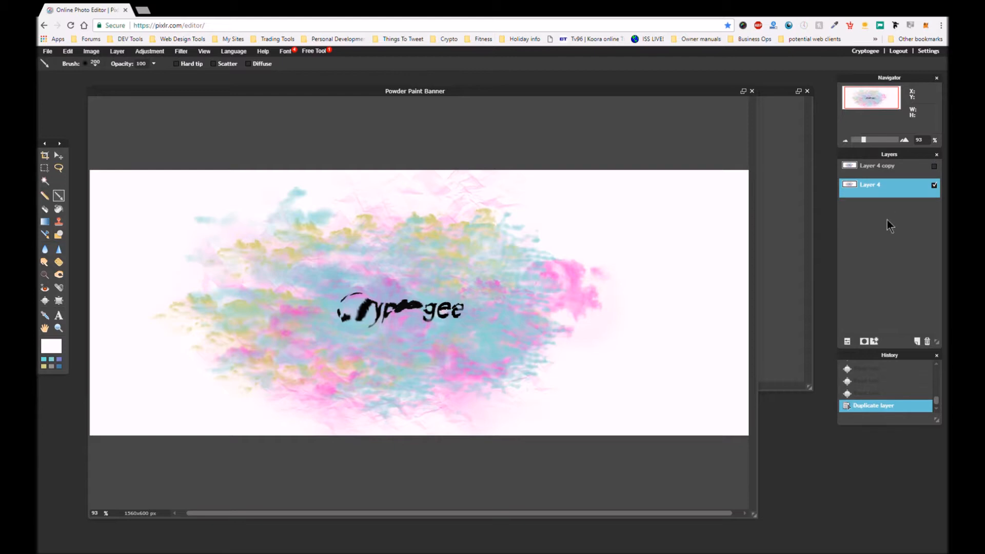
left_click(863, 341)
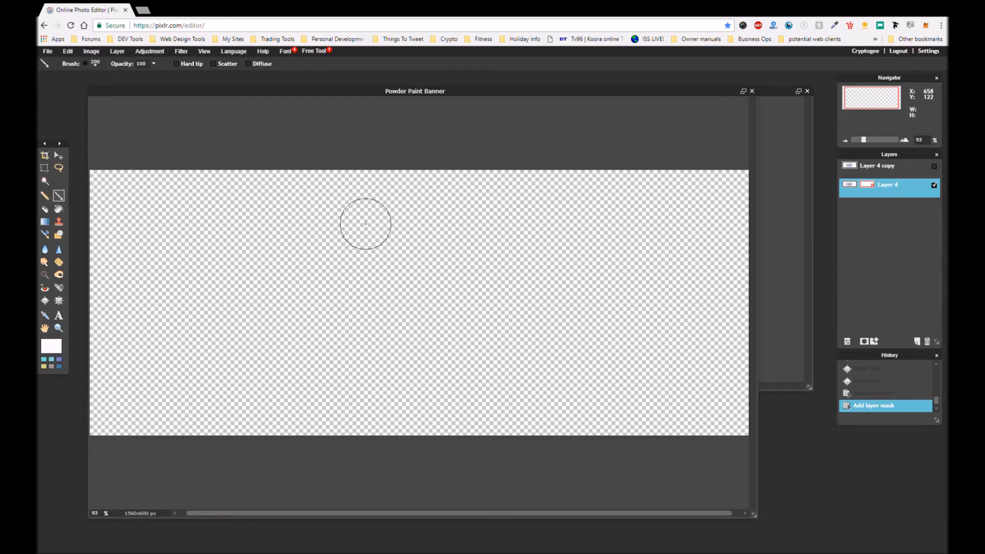
Paint on Layer 4's mask with a soft size 200 brush to reveal a ring of powder paint around the hidden word
mouse_move(366, 224)
left_mouse_down()
mouse_move(291, 258)
mouse_move(243, 308)
mouse_move(243, 342)
mouse_move(272, 385)
mouse_move(359, 414)
left_mouse_up()
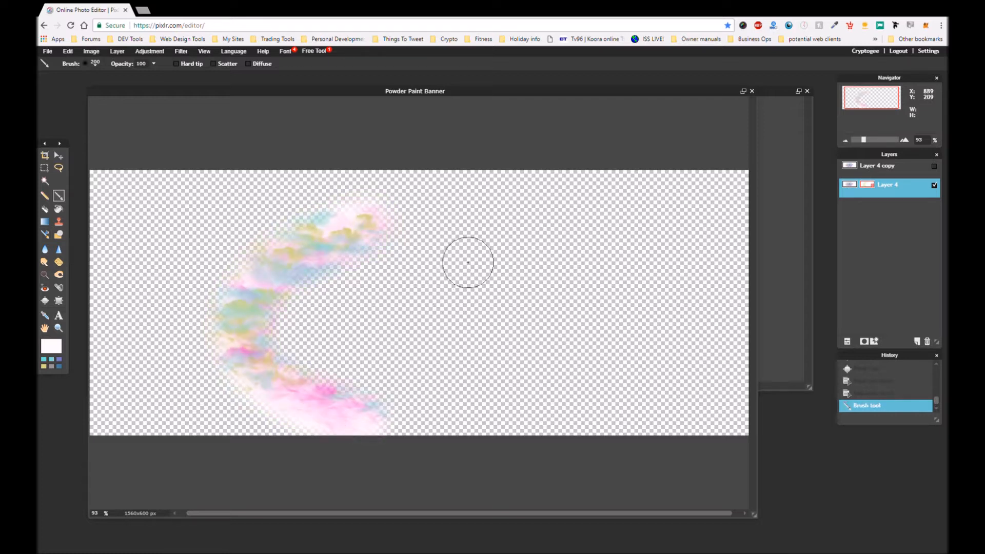
mouse_move(345, 276)
left_mouse_down()
mouse_move(292, 309)
mouse_move(289, 341)
mouse_move(305, 374)
mouse_move(364, 401)
mouse_move(414, 385)
left_mouse_up()
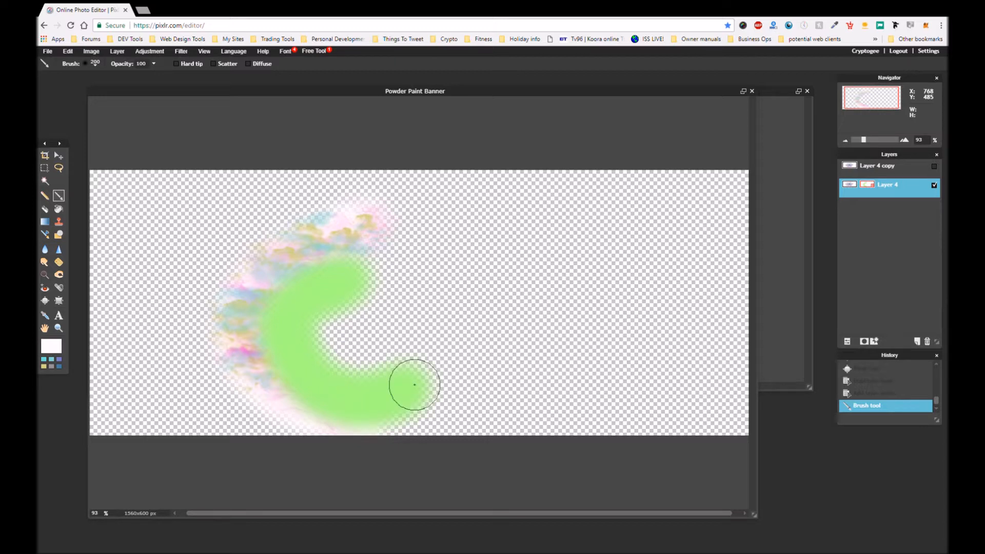
left_click_drag(414, 385, 507, 341)
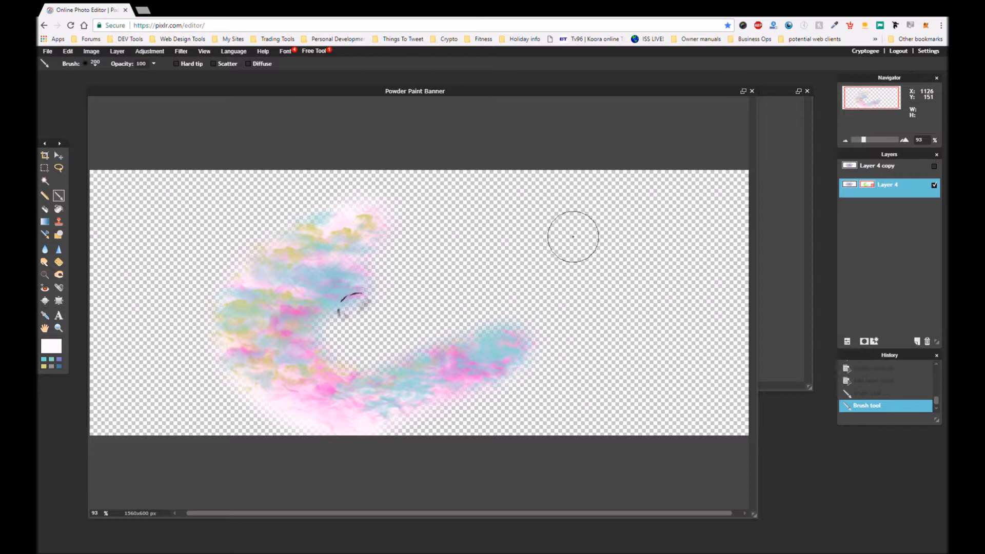
mouse_move(362, 254)
left_mouse_down()
mouse_move(516, 263)
mouse_move(505, 306)
left_mouse_up()
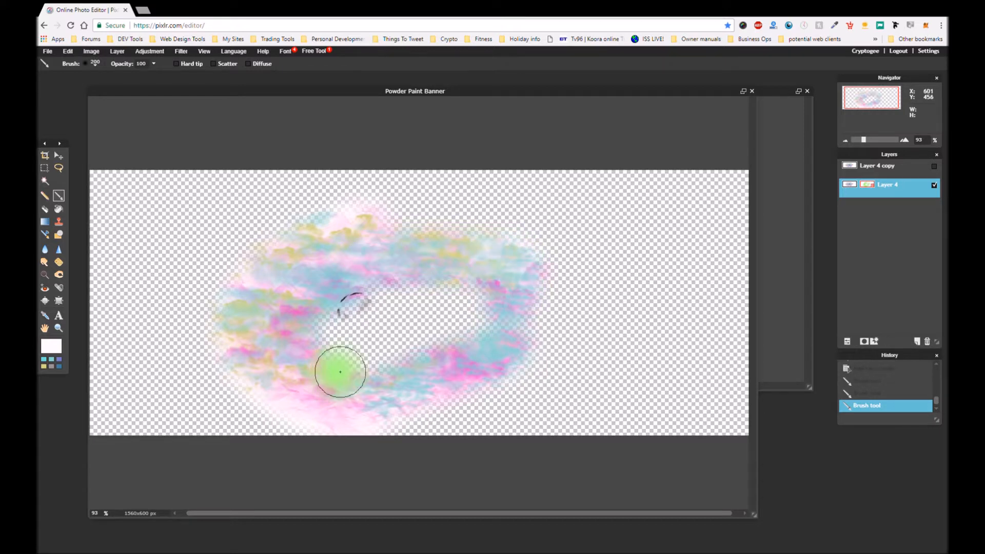
Brush more of Layer 4's mask to reveal the pink paint on the right and the paint along the upper and lower edges
mouse_move(340, 372)
left_mouse_down()
mouse_move(618, 343)
mouse_move(640, 297)
mouse_move(609, 284)
mouse_move(567, 288)
left_mouse_up()
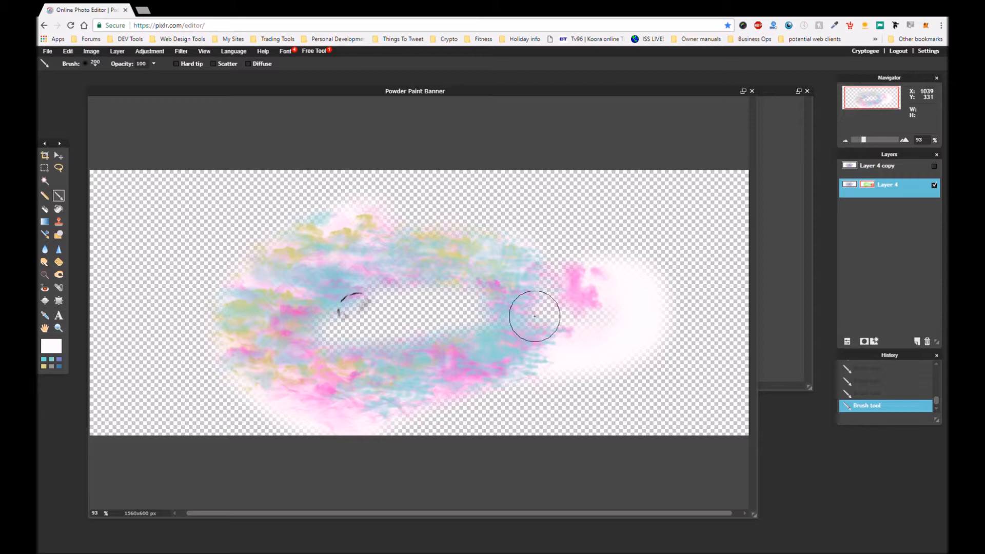
left_click_drag(534, 316, 486, 233)
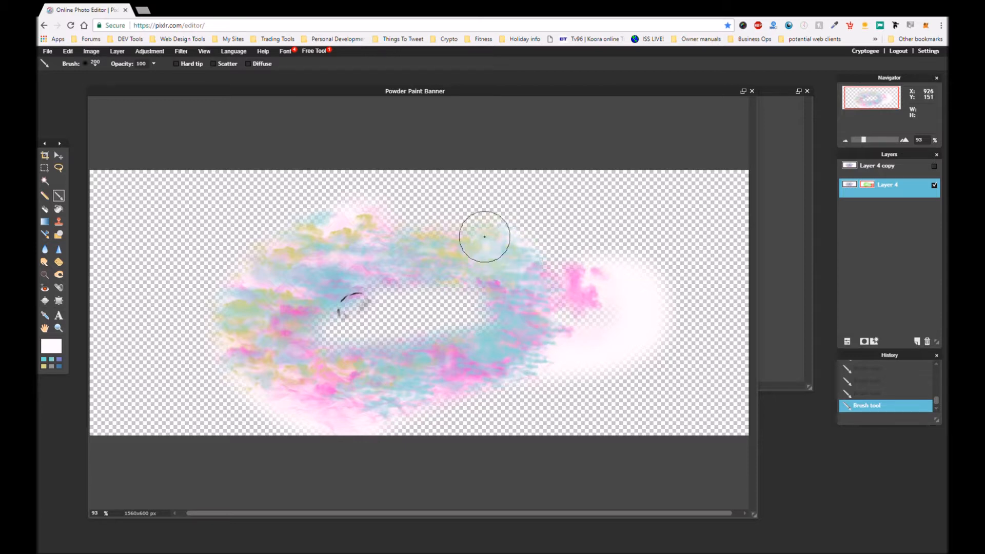
left_click_drag(391, 221, 487, 223)
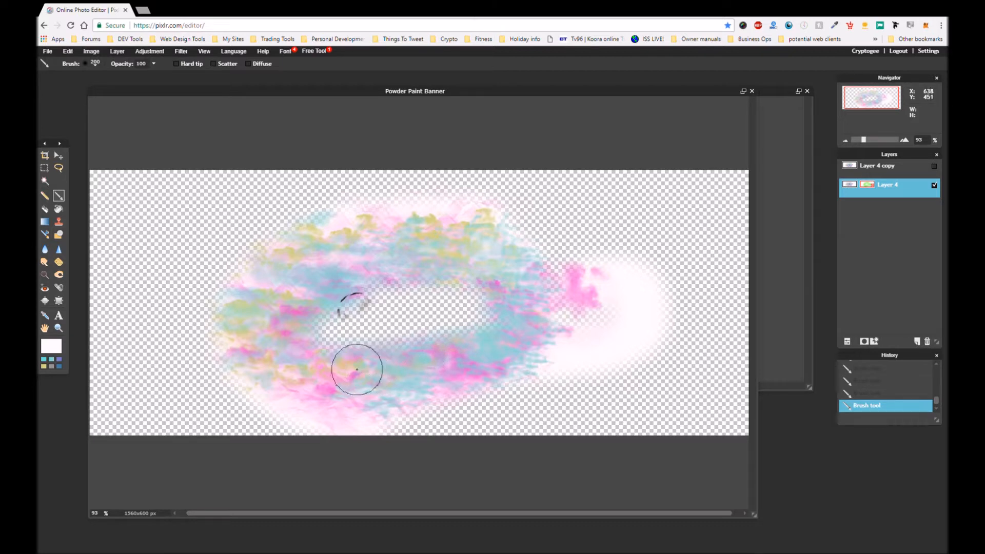
left_click_drag(352, 361, 350, 363)
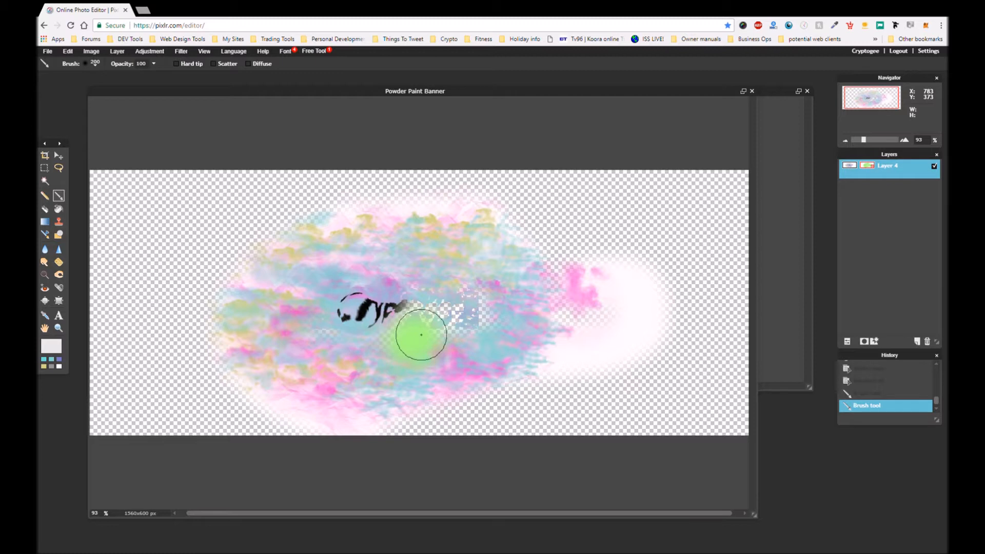
Reveal the word "Cryptogee" and fill faint gaps in the surrounding paint with light grey size 200 brush strokes on Layer 4's mask
left_click_drag(413, 334, 460, 309)
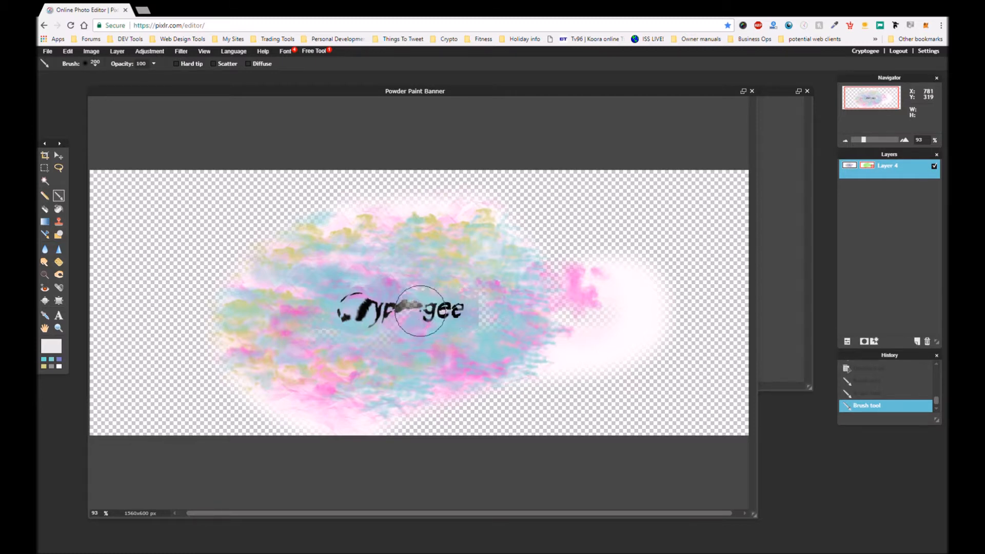
mouse_move(457, 296)
left_mouse_down()
mouse_move(488, 301)
mouse_move(464, 333)
left_mouse_up()
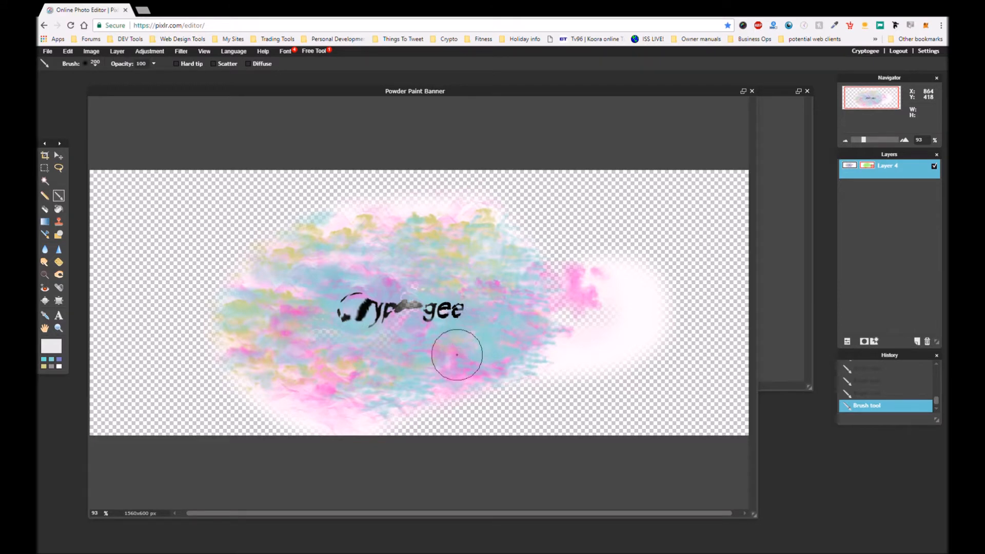
left_click_drag(391, 373, 374, 369)
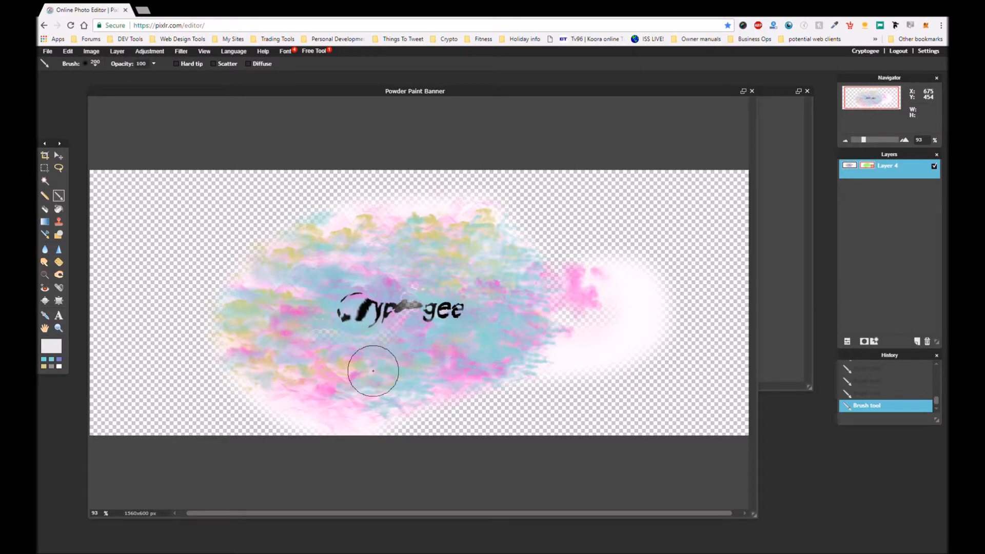
left_click_drag(313, 341, 311, 337)
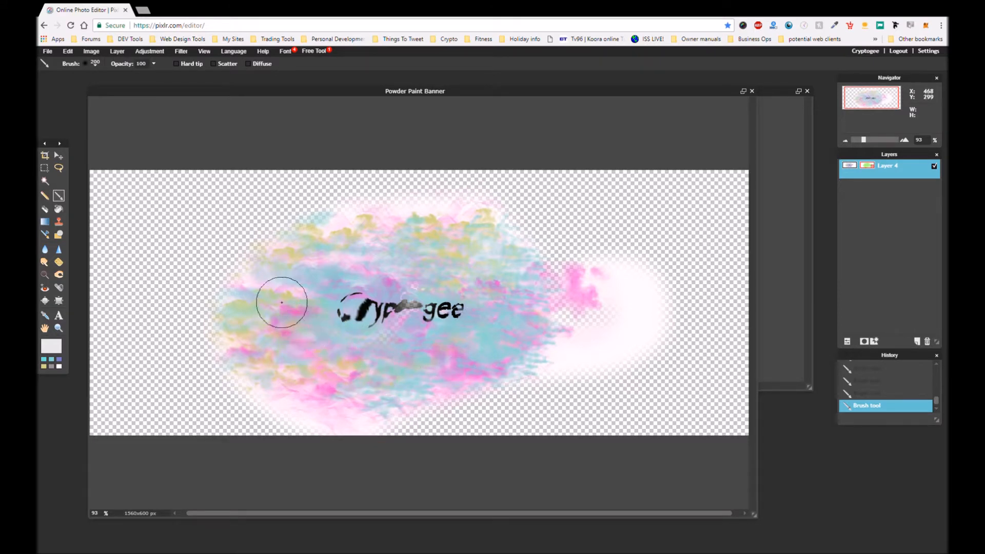
left_click_drag(295, 273, 328, 254)
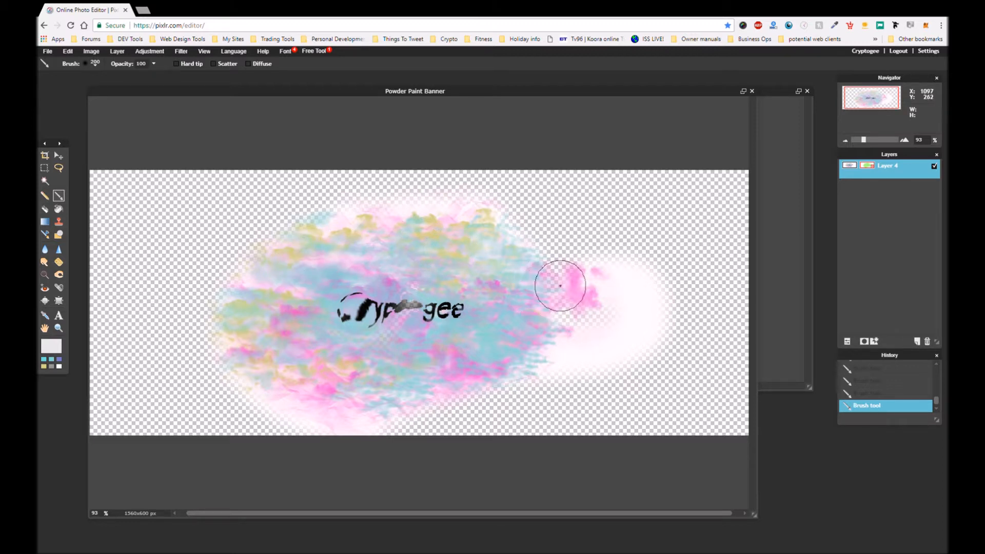
left_click_drag(560, 285, 517, 313)
mouse_move(508, 256)
left_mouse_down()
mouse_move(431, 226)
mouse_move(411, 233)
left_mouse_up()
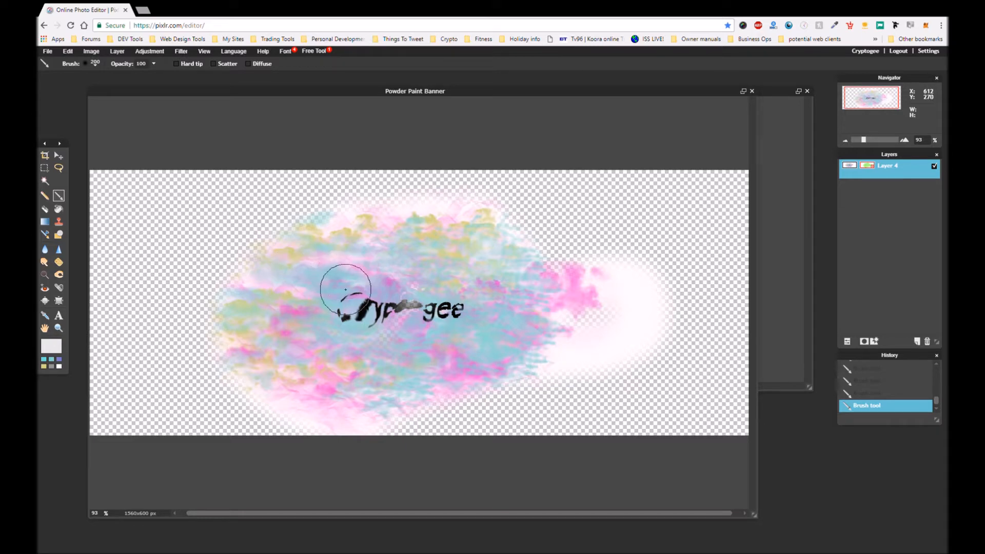
scroll(442, 330, "down", 1)
scroll(442, 330, "down", 6)
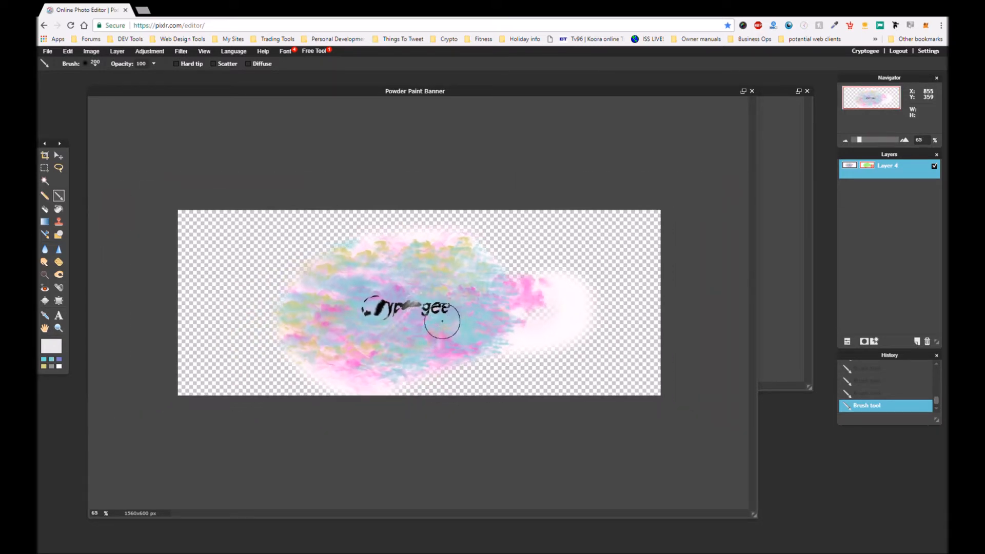
scroll(442, 320, "up", 8)
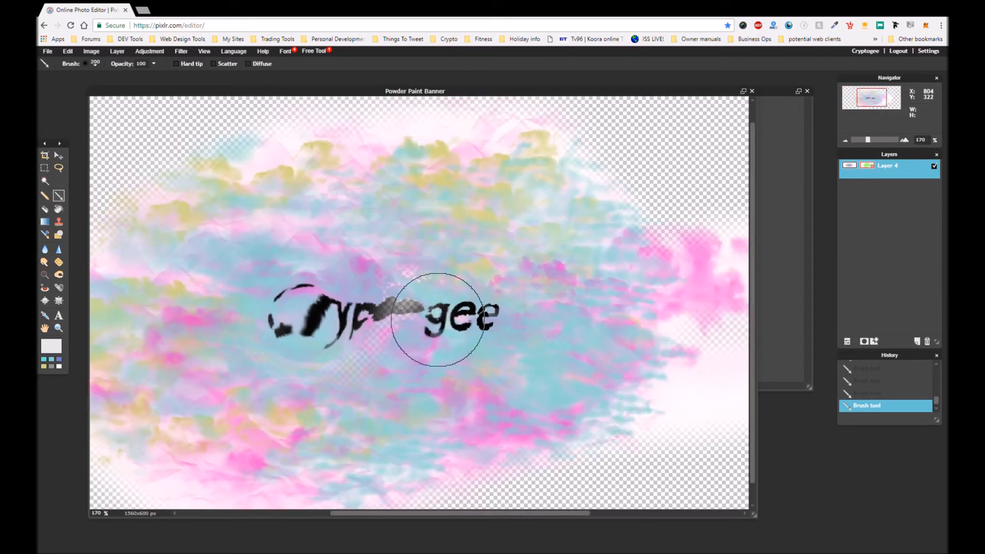
scroll(437, 319, "down", 5)
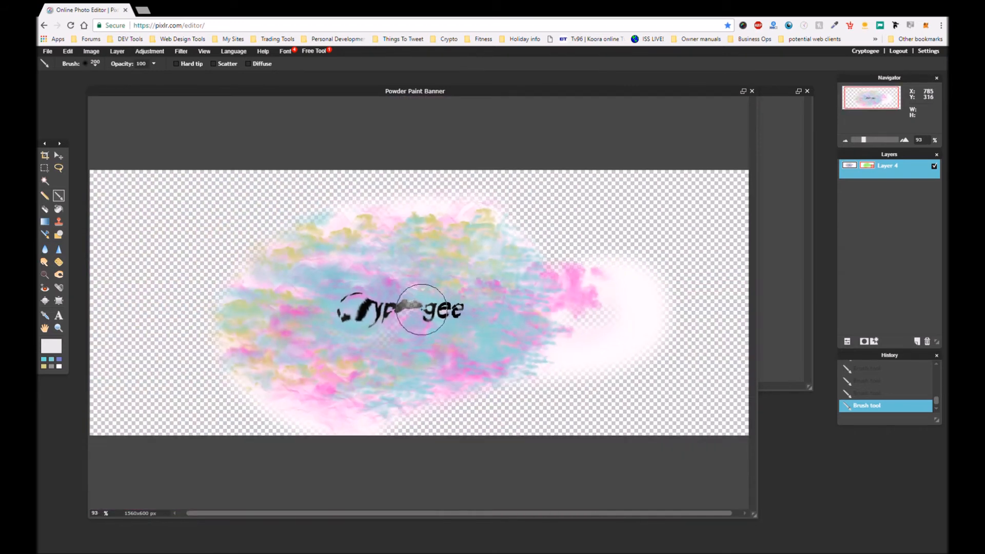
Brush again across the word "Cryptogee" on Layer 4's mask with the size 200 brush to reveal its lettering more fully
mouse_move(417, 307)
left_mouse_down()
mouse_move(401, 318)
mouse_move(352, 303)
mouse_move(330, 326)
left_mouse_up()
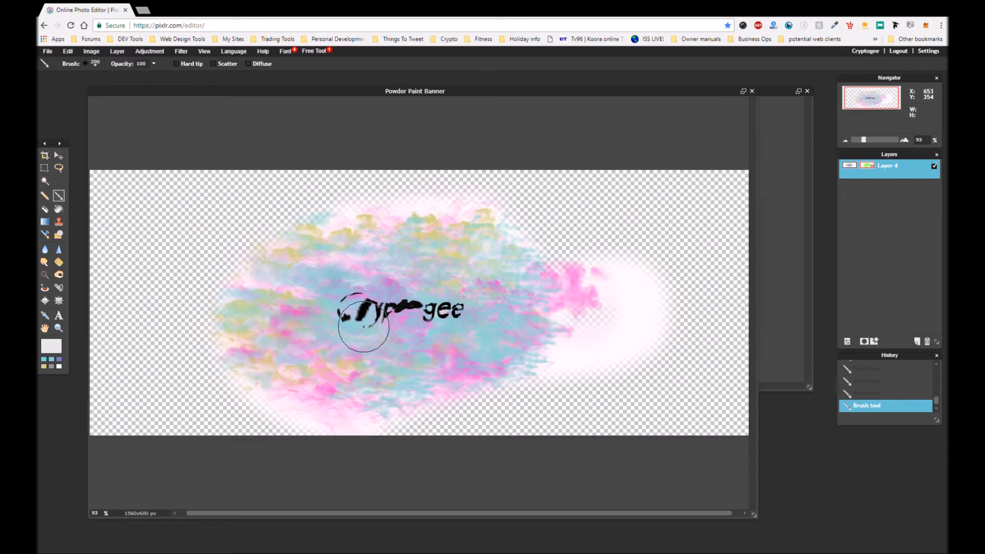
left_click(455, 307)
left_click_drag(432, 322, 428, 319)
Paint a wide light grey band across the distorted word on a new layer, and reselect Layer 4
left_click(918, 341)
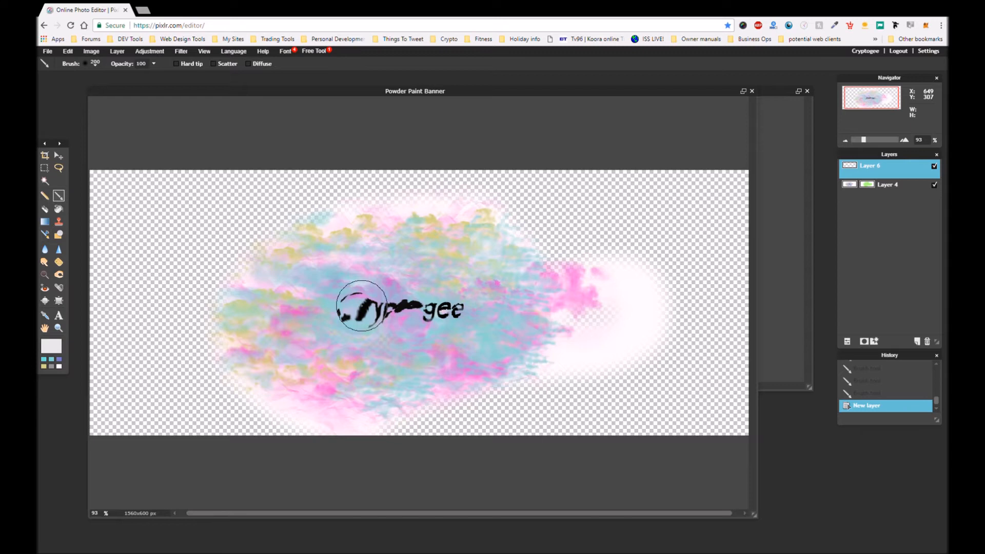
mouse_move(361, 306)
left_mouse_down()
mouse_move(395, 303)
mouse_move(408, 314)
mouse_move(370, 312)
mouse_move(469, 299)
mouse_move(417, 301)
mouse_move(372, 318)
mouse_move(259, 323)
mouse_move(269, 325)
left_mouse_up()
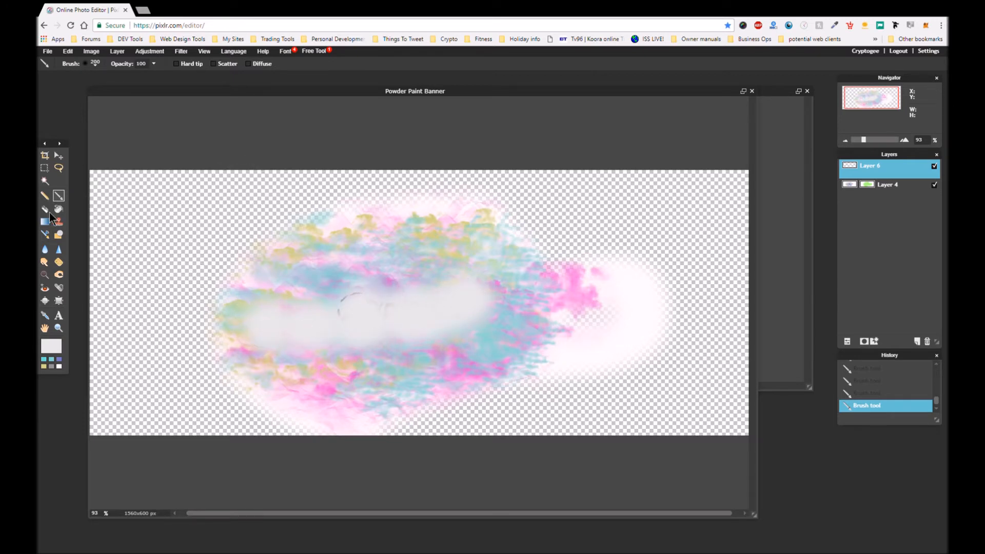
left_click(876, 192)
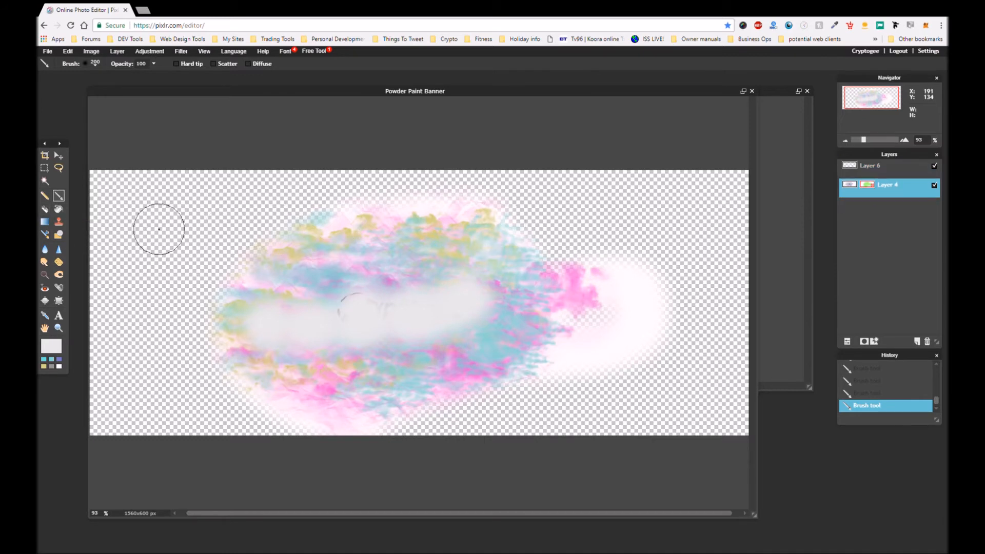
mouse_move(334, 300)
left_mouse_down()
mouse_move(337, 314)
mouse_move(357, 324)
left_mouse_up()
mouse_move(256, 306)
left_mouse_down()
mouse_move(313, 327)
mouse_move(339, 351)
mouse_move(418, 287)
mouse_move(428, 333)
mouse_move(329, 317)
mouse_move(412, 324)
mouse_move(461, 307)
mouse_move(461, 293)
mouse_move(382, 327)
mouse_move(357, 372)
mouse_move(347, 315)
mouse_move(369, 272)
mouse_move(410, 368)
mouse_move(450, 288)
mouse_move(256, 364)
mouse_move(304, 306)
mouse_move(461, 323)
left_mouse_up()
Add the italic, letter-spaced text "Cryptogee" over the light grey band
left_click(58, 314)
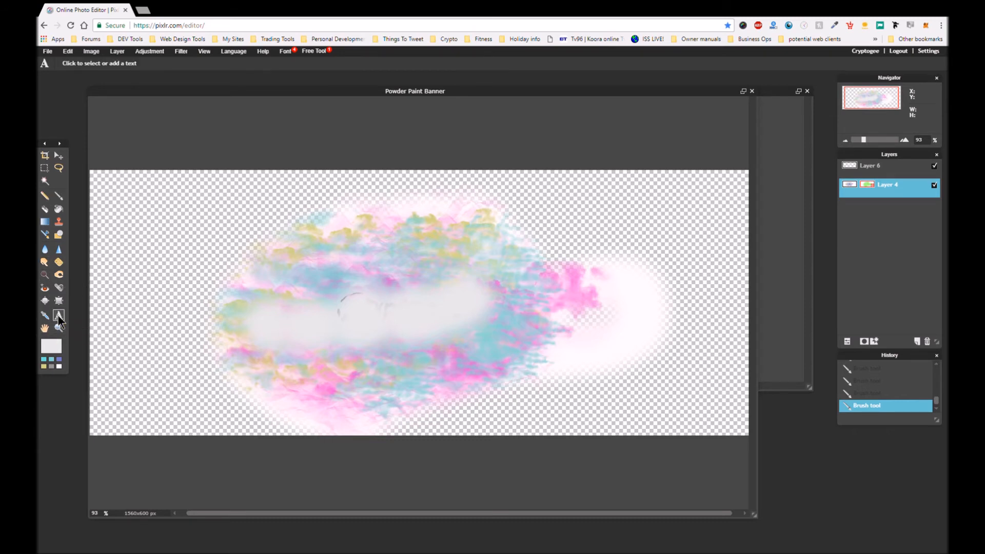
left_click(345, 317)
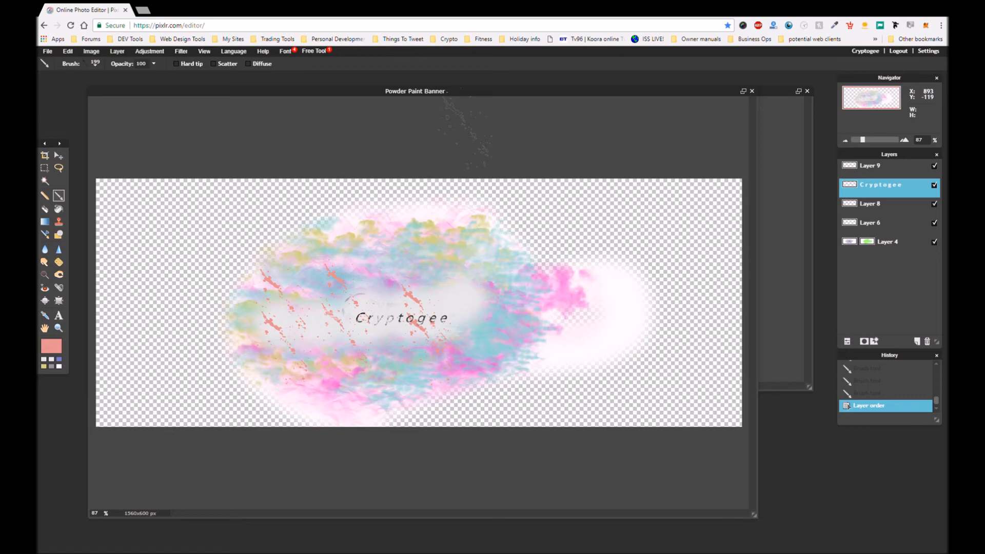
Stamp three more salmon splatters above, beside and below the text on the Cryptogee layer with the splatter brush
scroll(415, 354, "up", 2)
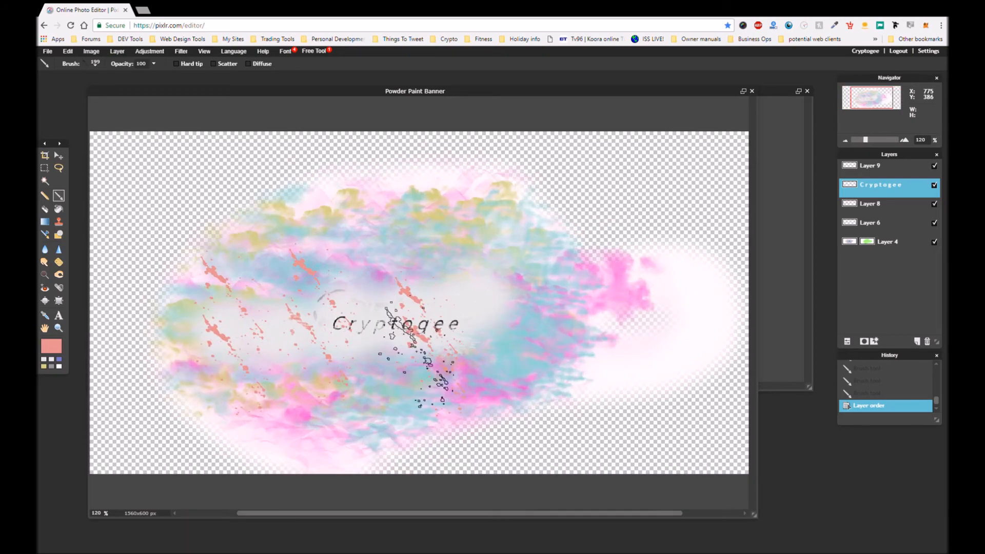
scroll(413, 354, "up", 1)
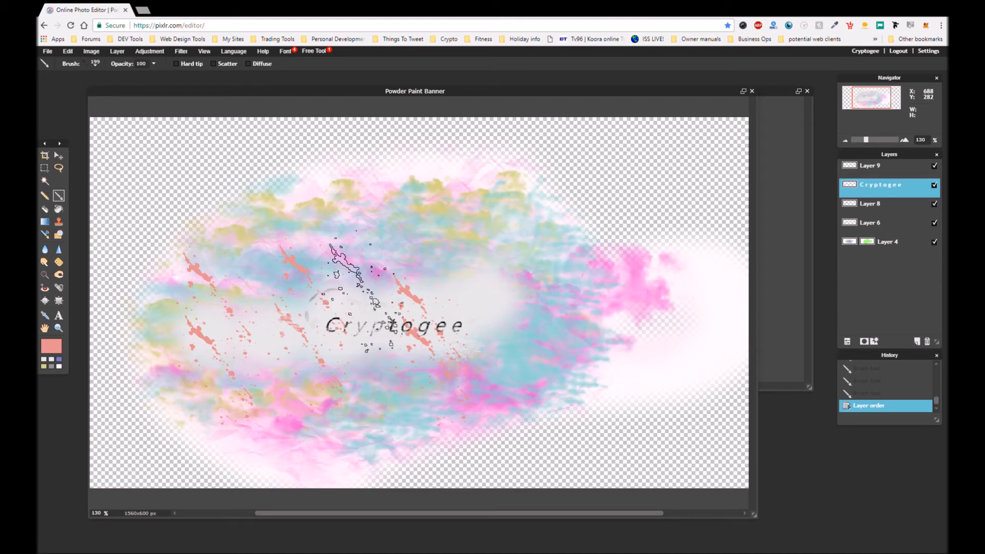
left_click(356, 284)
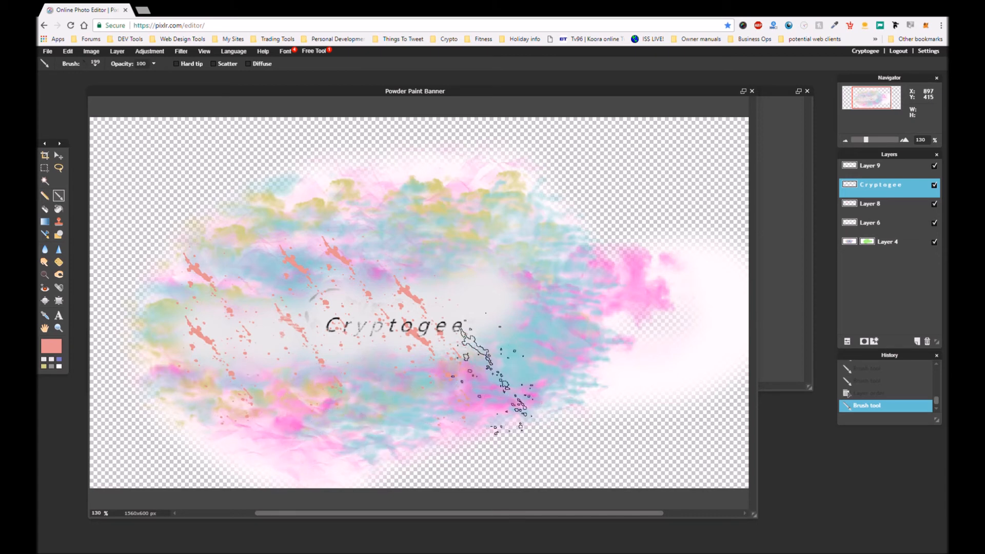
left_click(468, 307)
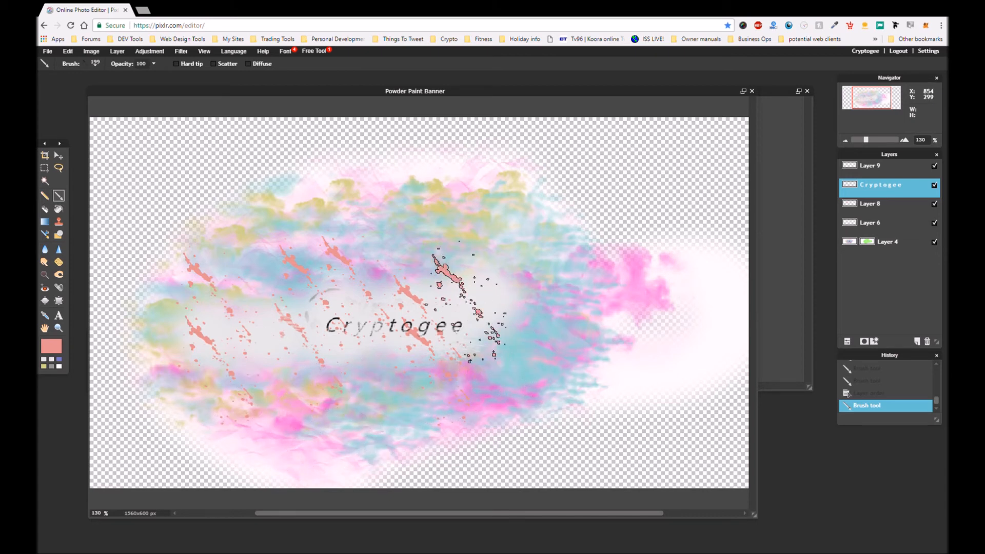
left_click(299, 365)
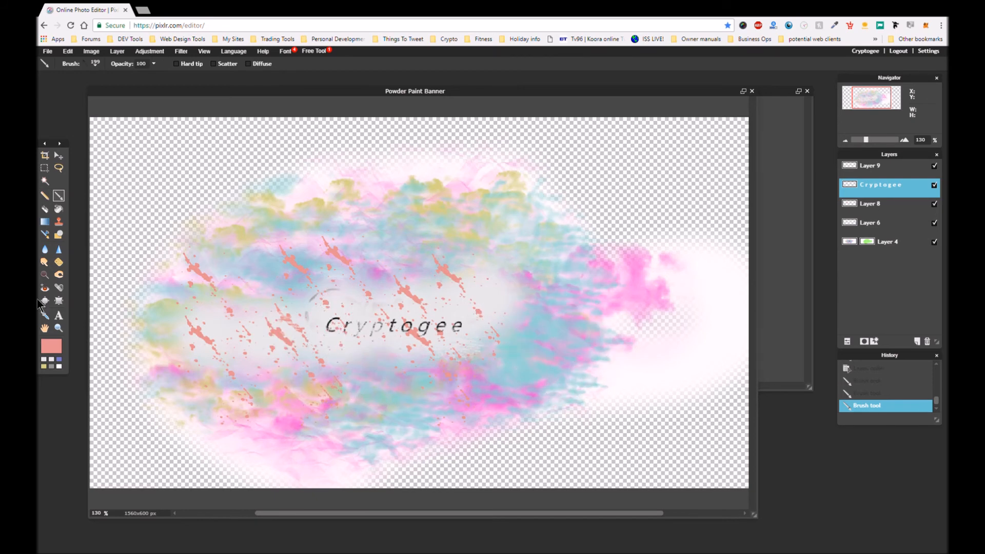
Apply the Bloat tool at size 154 and the Pinch tool at size 48, both at strength 50, on the Cryptogee layer
left_click(45, 301)
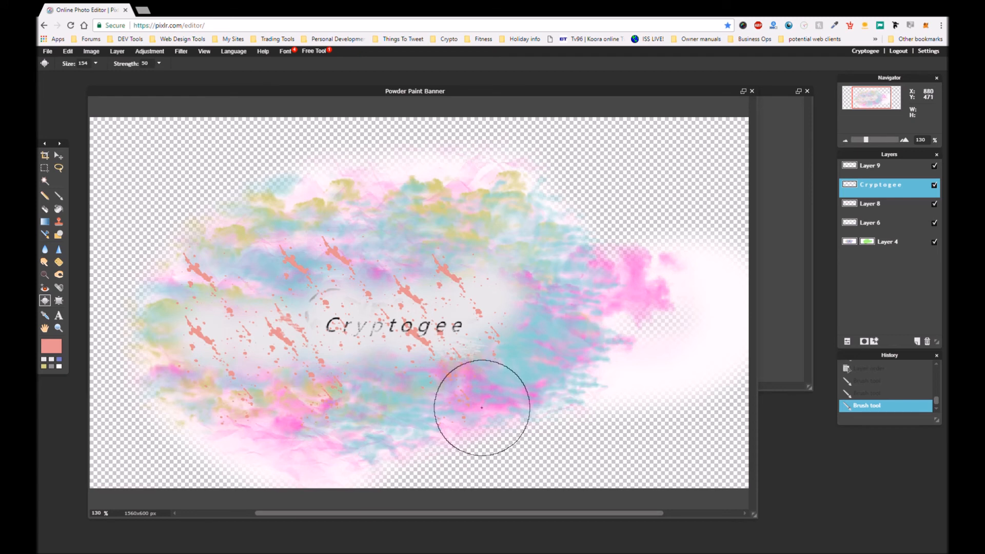
left_click(58, 302)
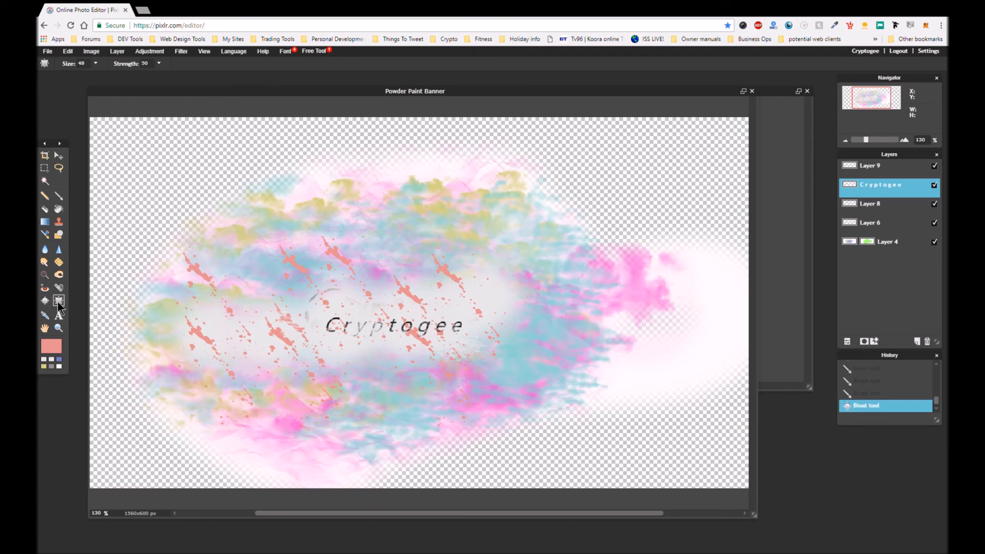
left_click(611, 249)
scroll(287, 281, "down", 3)
scroll(302, 277, "down", 1)
scroll(303, 278, "down", 1)
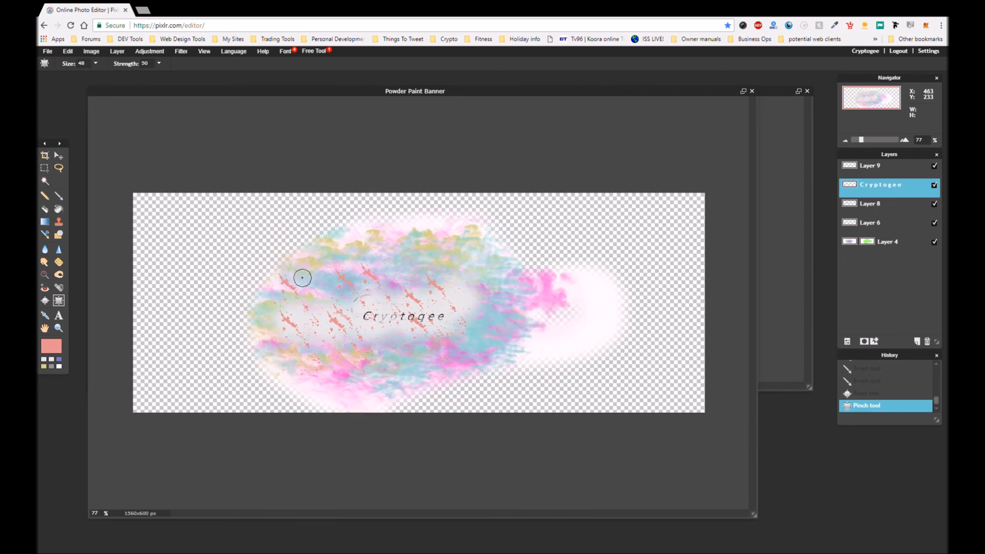
scroll(302, 277, "down", 1)
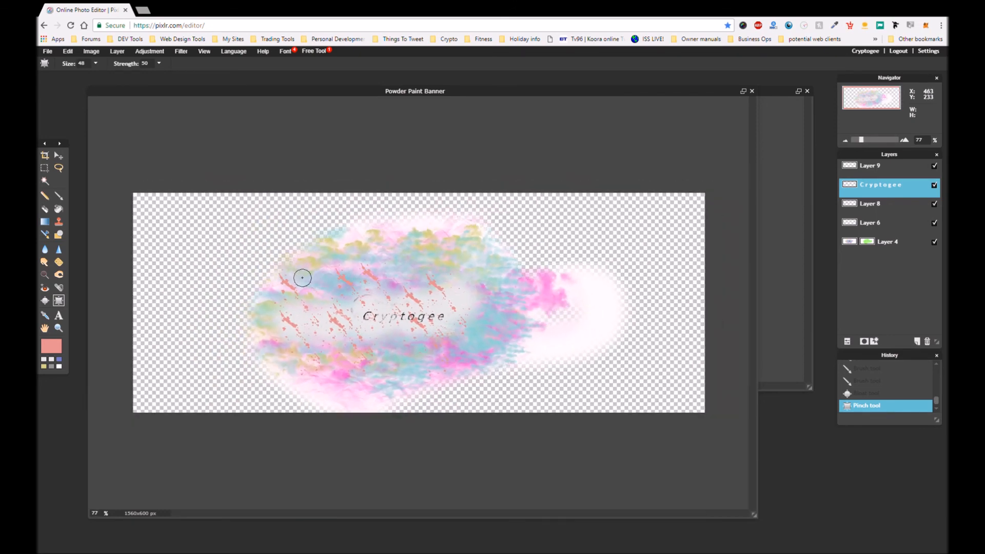